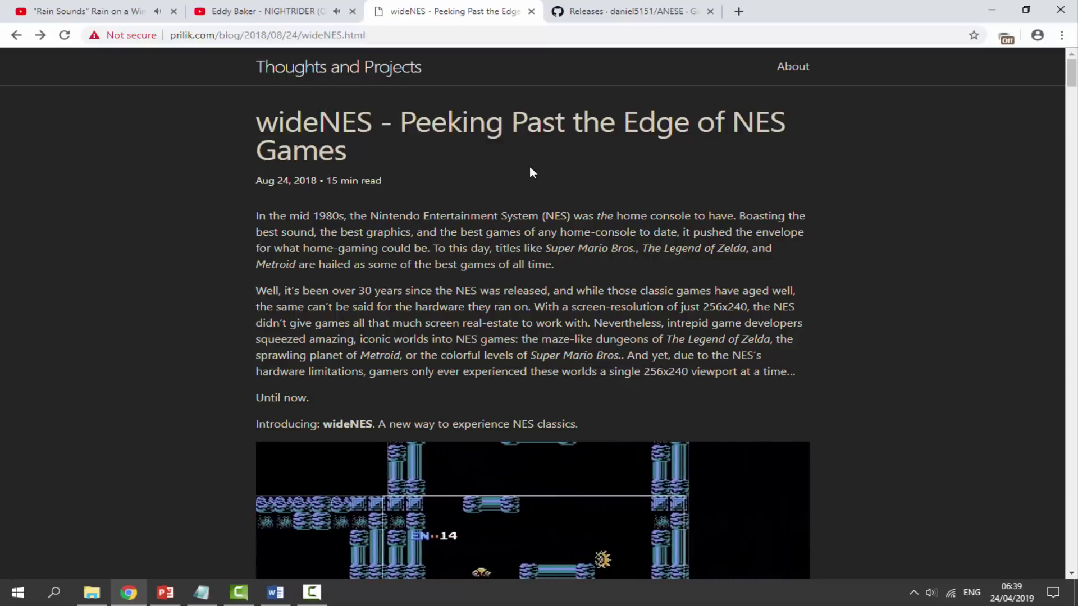
Read the introduction of the wideNES article and view its Metroid and Super Mario Bros. demo clips
scroll(417, 168, "down", 3)
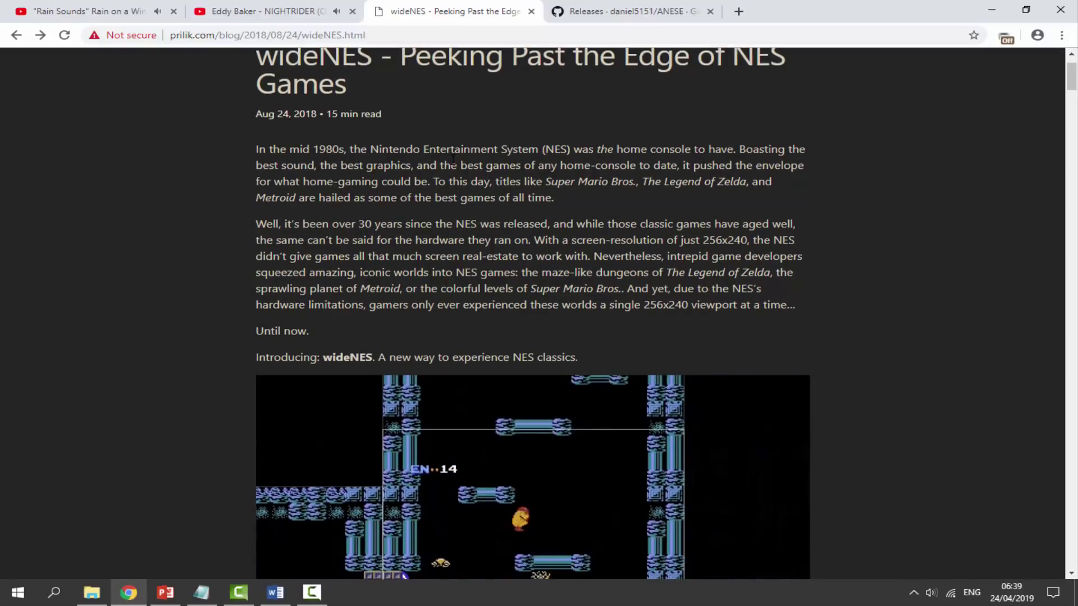
scroll(539, 149, "down", 2)
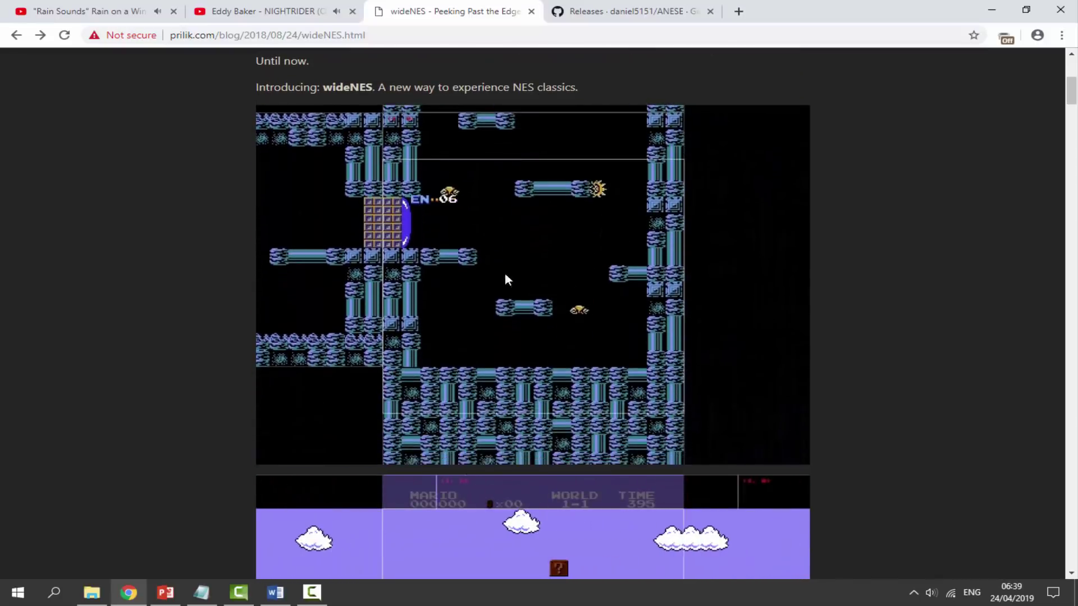
scroll(610, 368, "down", 4)
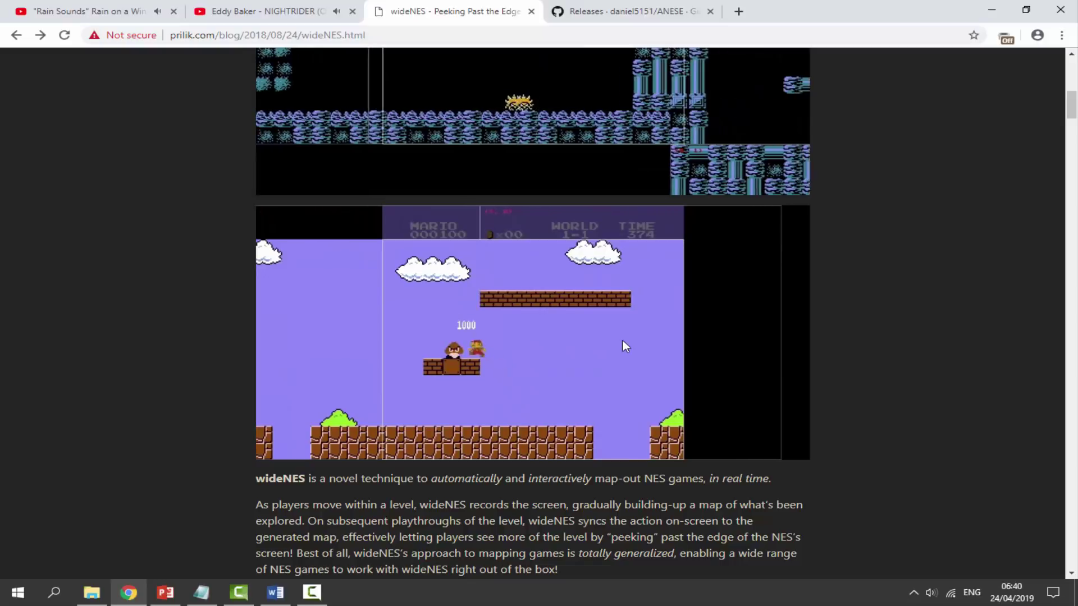
scroll(622, 340, "up", 3)
scroll(627, 318, "up", 2)
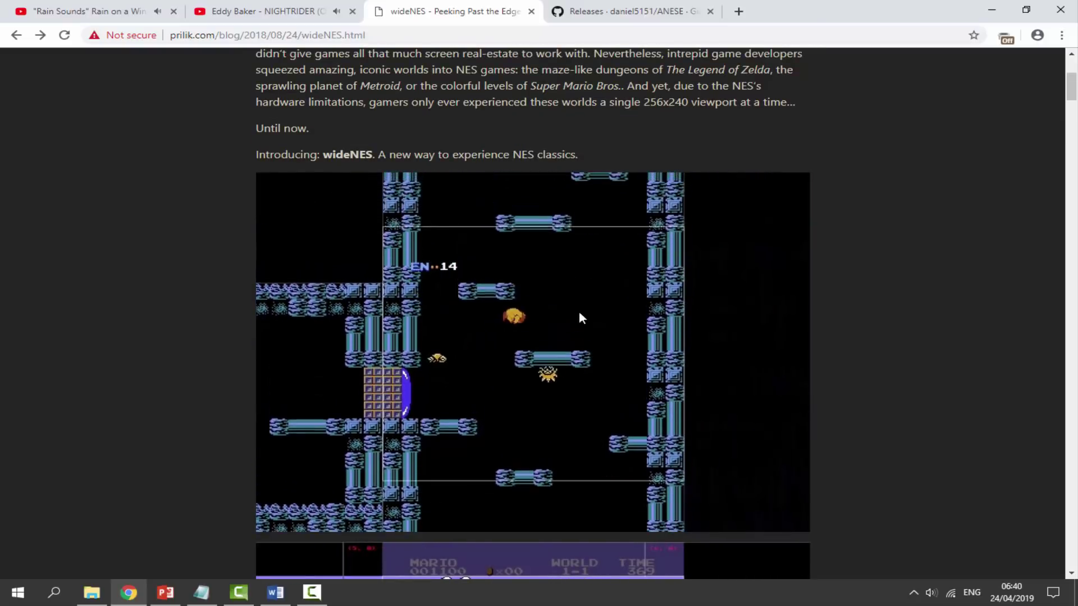
scroll(582, 317, "up", 2)
scroll(588, 338, "up", 2)
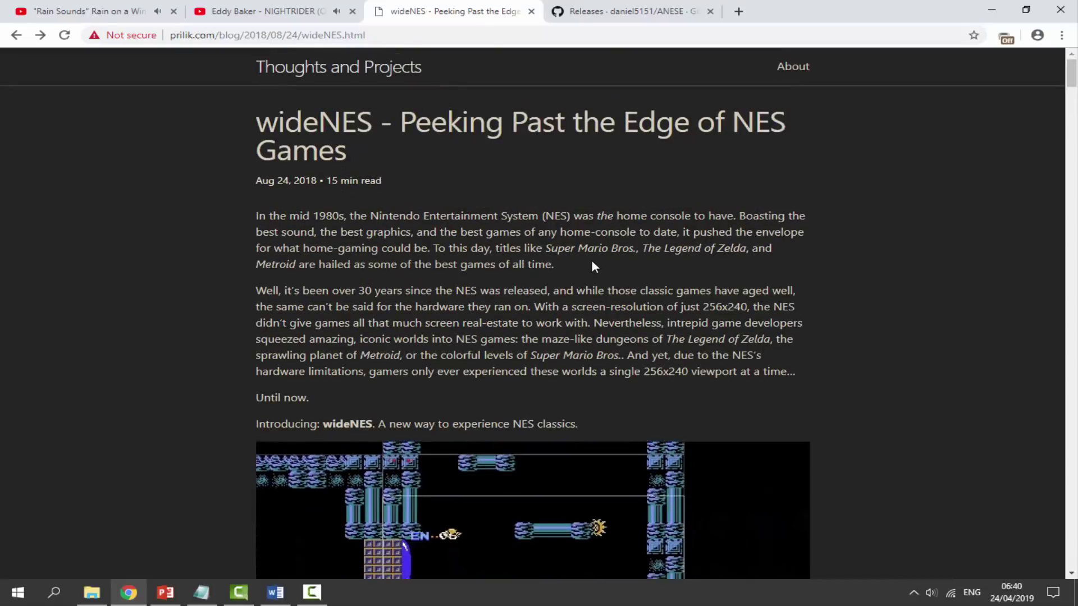
left_click_drag(668, 339, 734, 339)
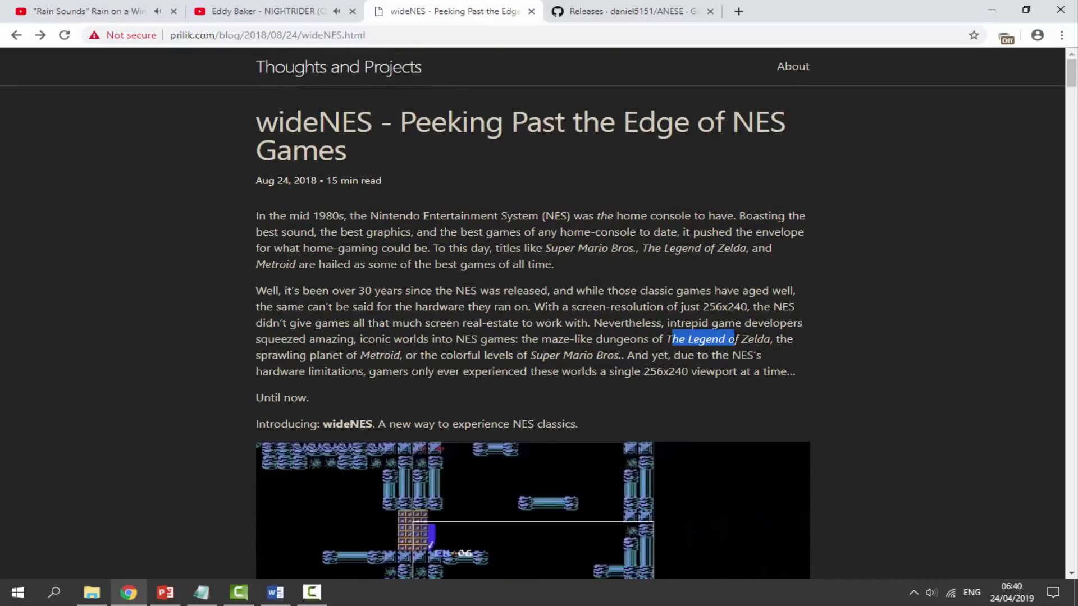
left_click(362, 352)
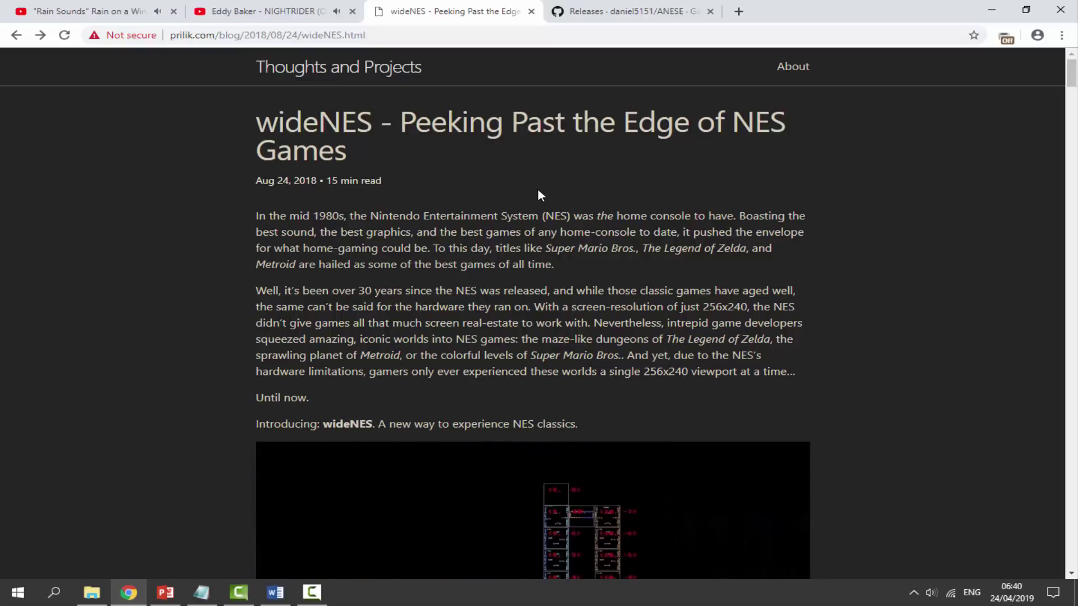
Skim the rest of the wideNES article, including the explanations of how the technique works
scroll(538, 191, "down", 2)
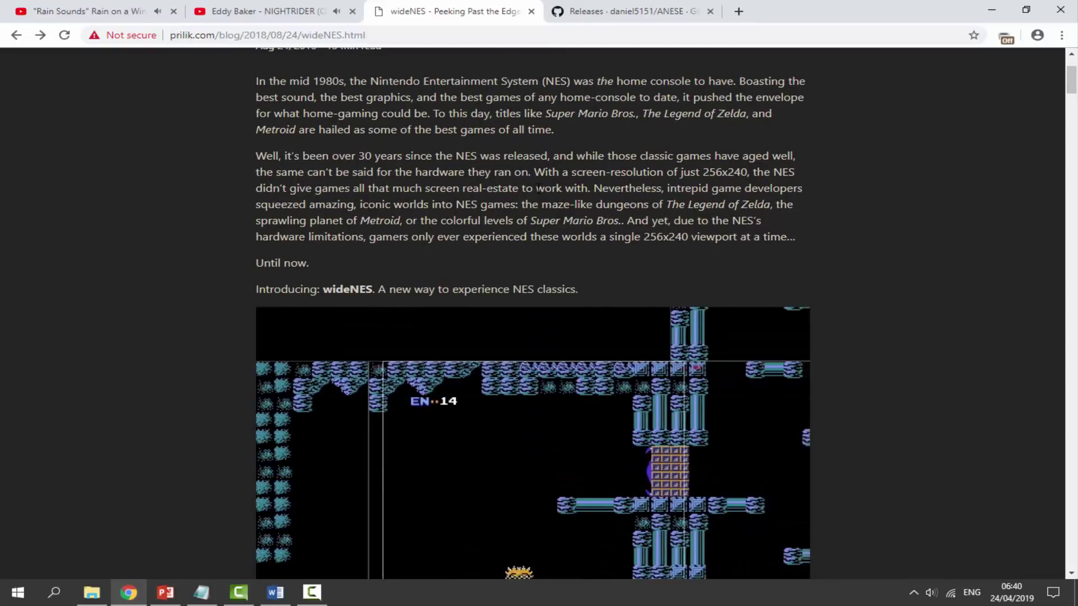
scroll(538, 190, "down", 3)
scroll(537, 187, "down", 3)
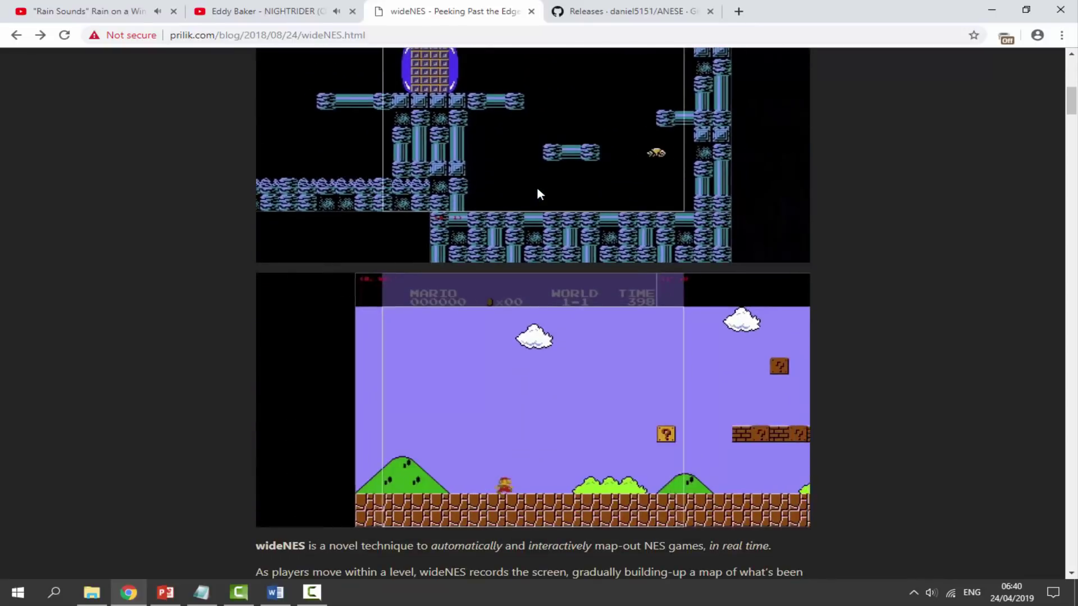
scroll(597, 299, "down", 20)
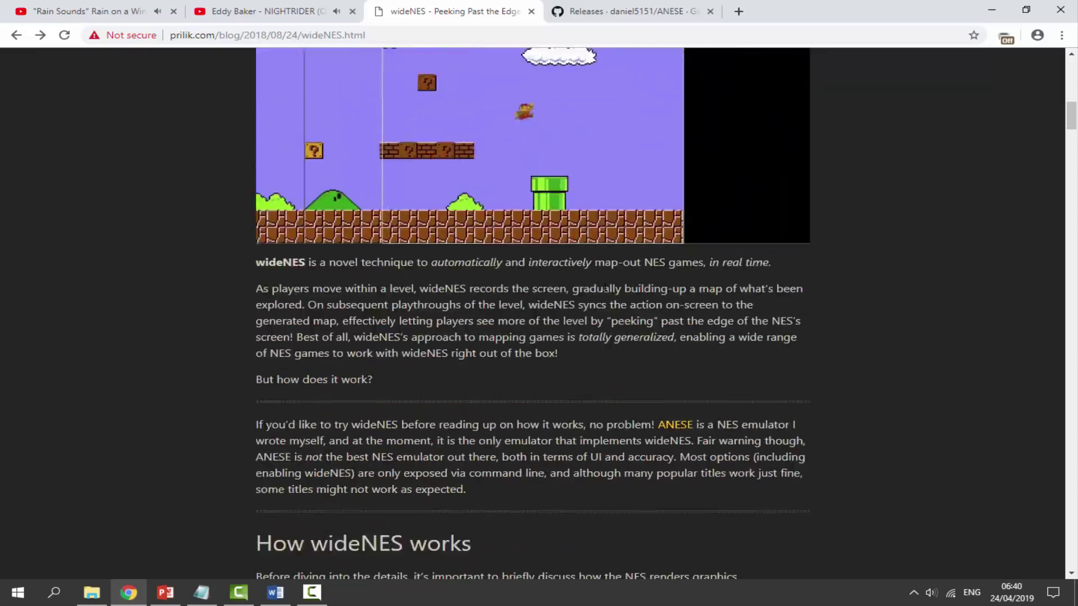
scroll(615, 363, "down", 20)
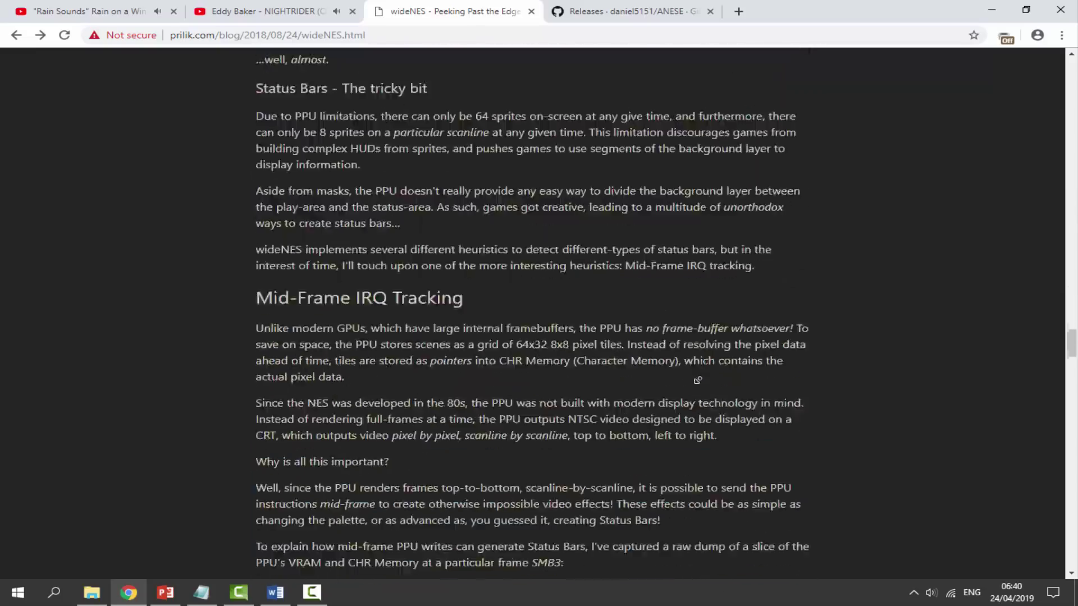
scroll(504, 225, "up", 6)
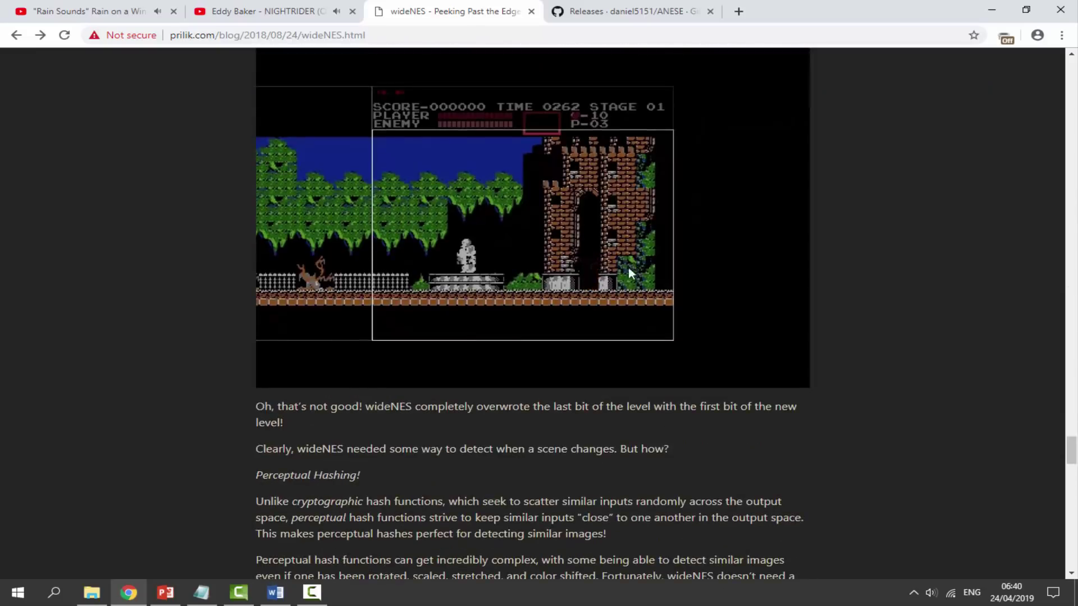
scroll(597, 291, "down", 20)
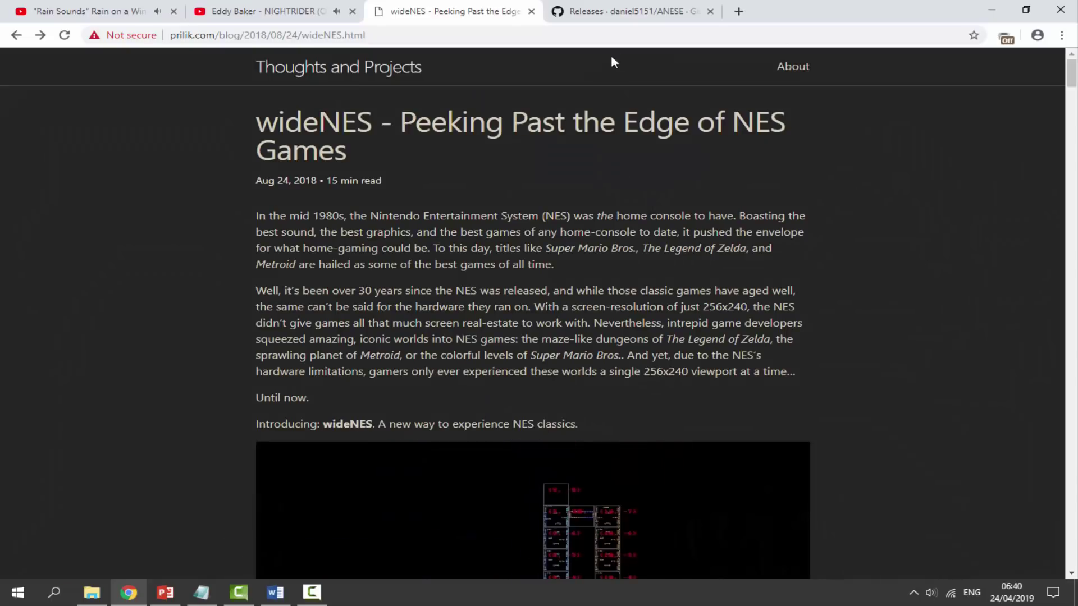
Download ANESE_0.9.1_win.zip from the ANESE 0.9.1 - wideNES release on GitHub and dismiss the download notice
left_click(613, 13)
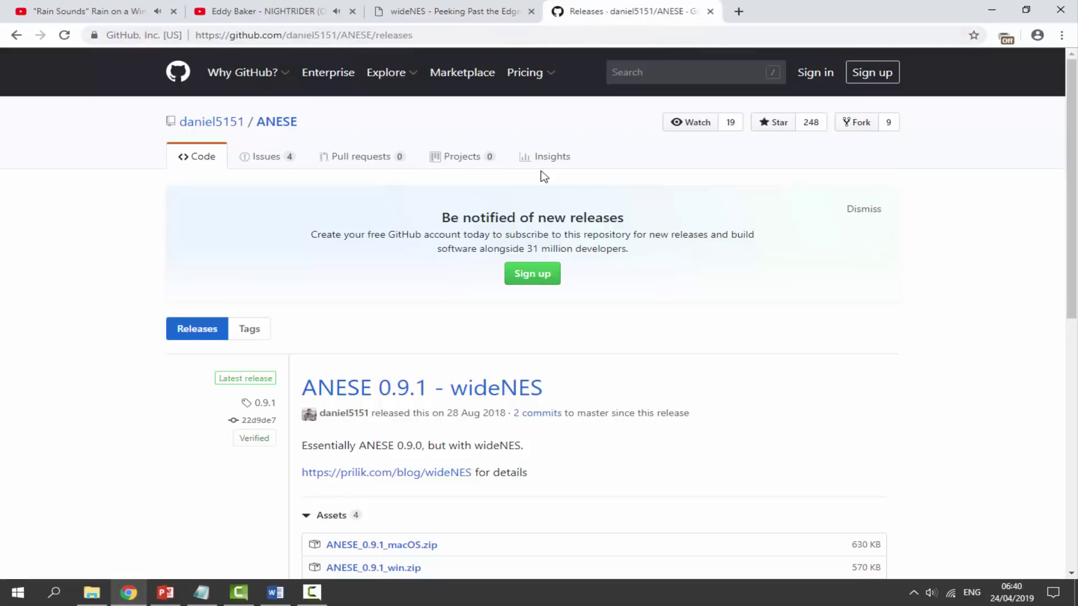
mouse_move(213, 130)
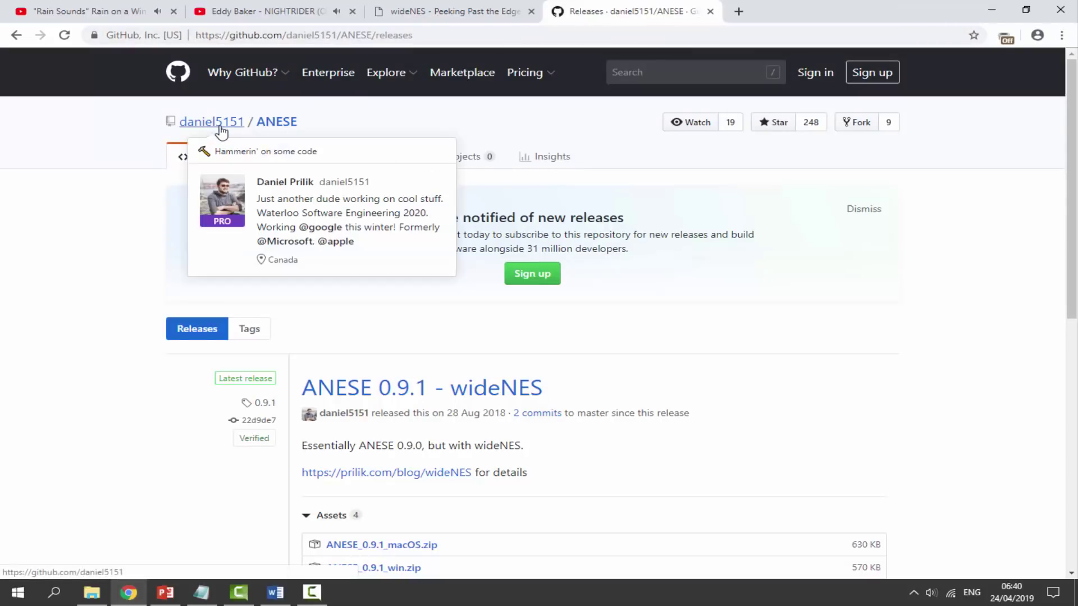
scroll(493, 144, "down", 5)
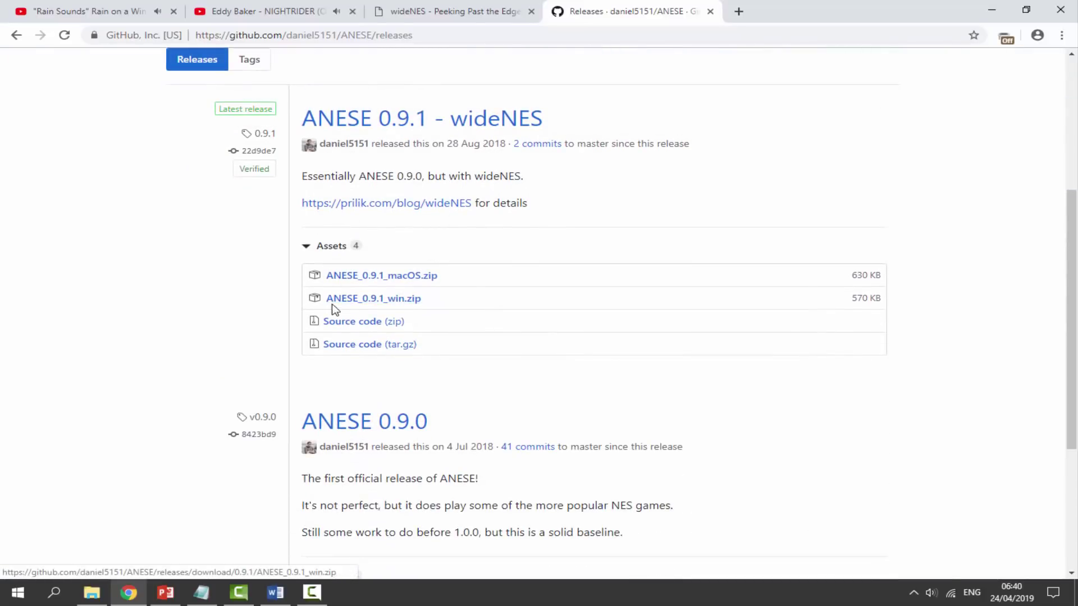
left_click(397, 304)
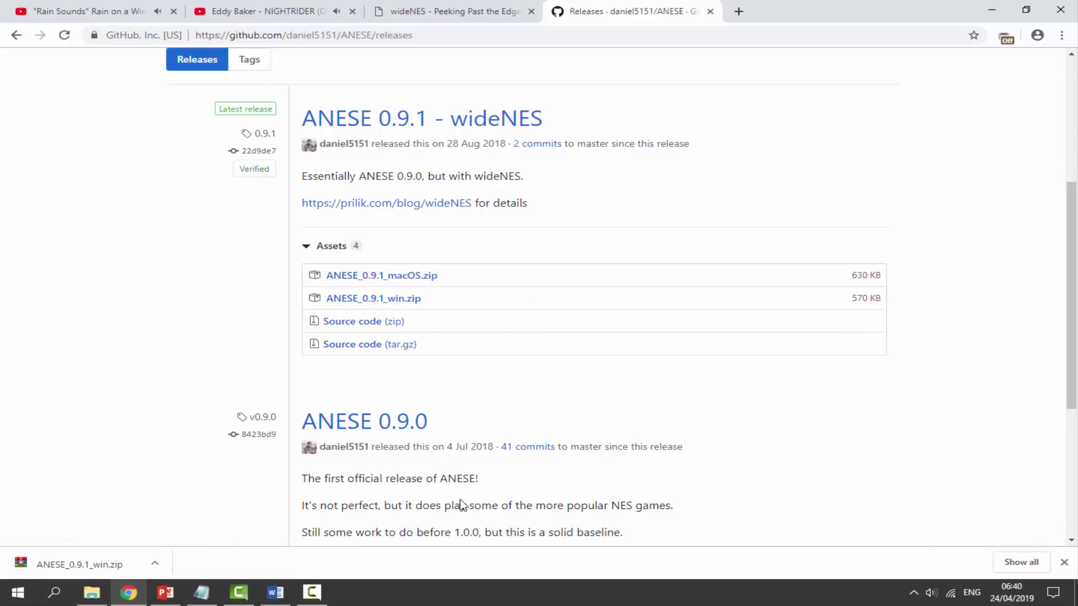
left_click(1063, 563)
scroll(310, 253, "up", 5)
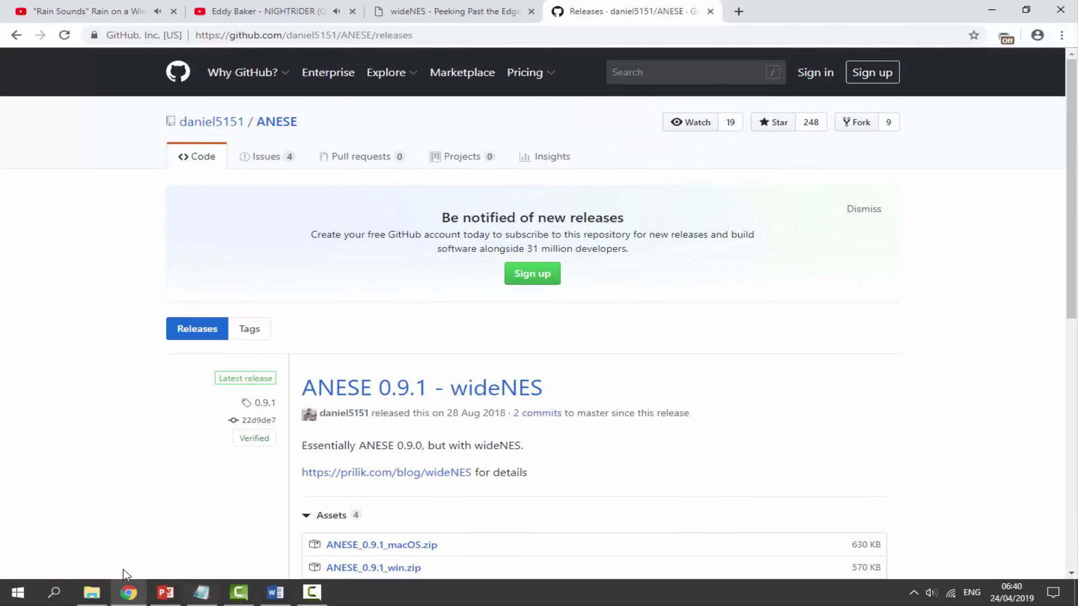
In the Downloads\V folder in File Explorer, extract ANESE_0.9.1_win.zip to an ANESE_0.9.1_win folder and delete the archive
left_click(92, 593)
left_click(323, 149)
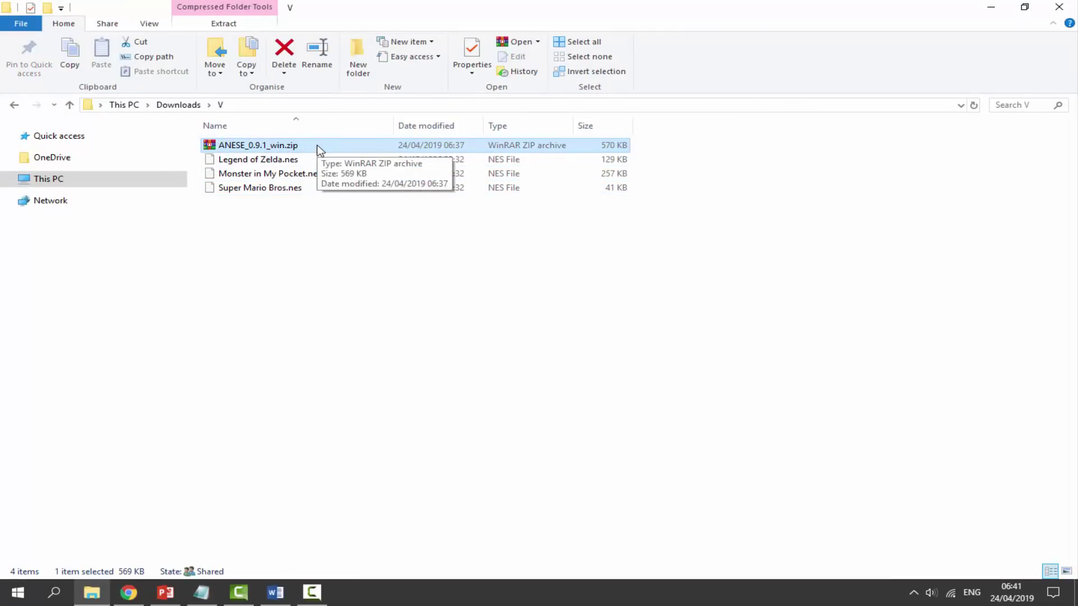
right_click(318, 147)
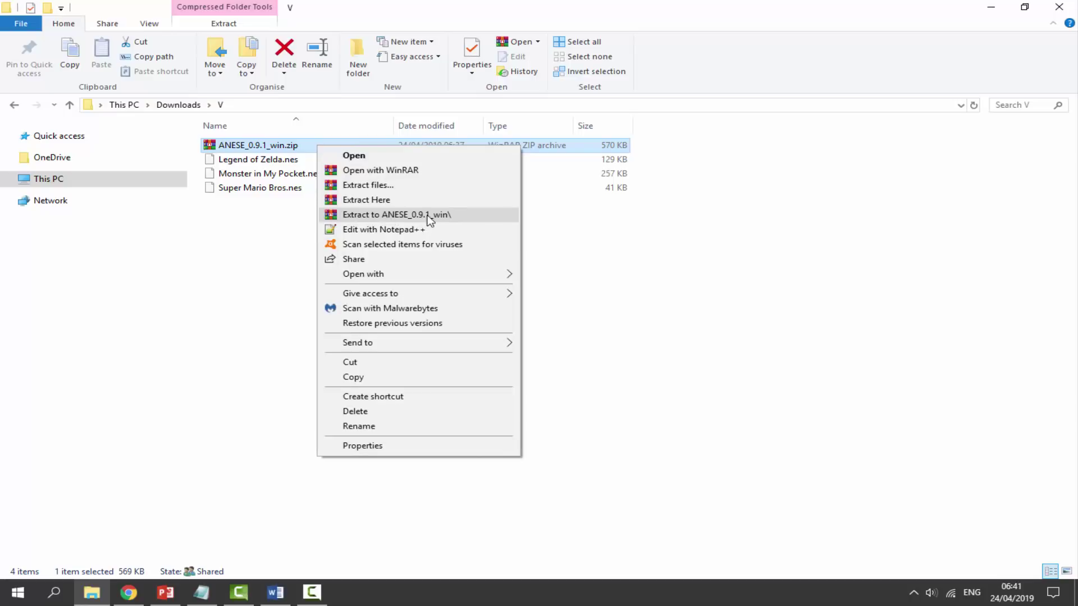
left_click(420, 215)
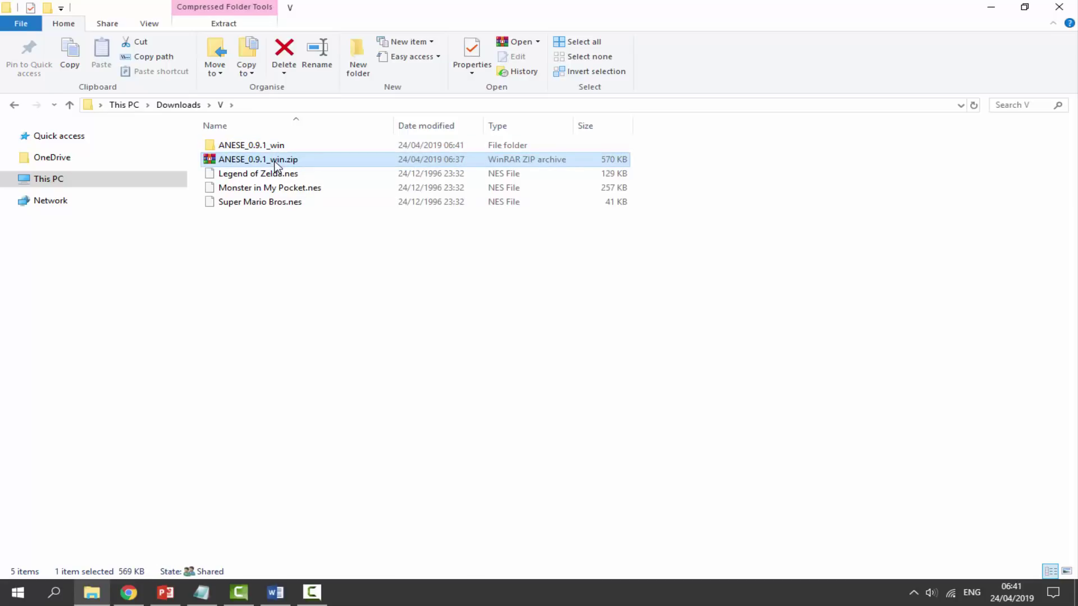
key("Delete")
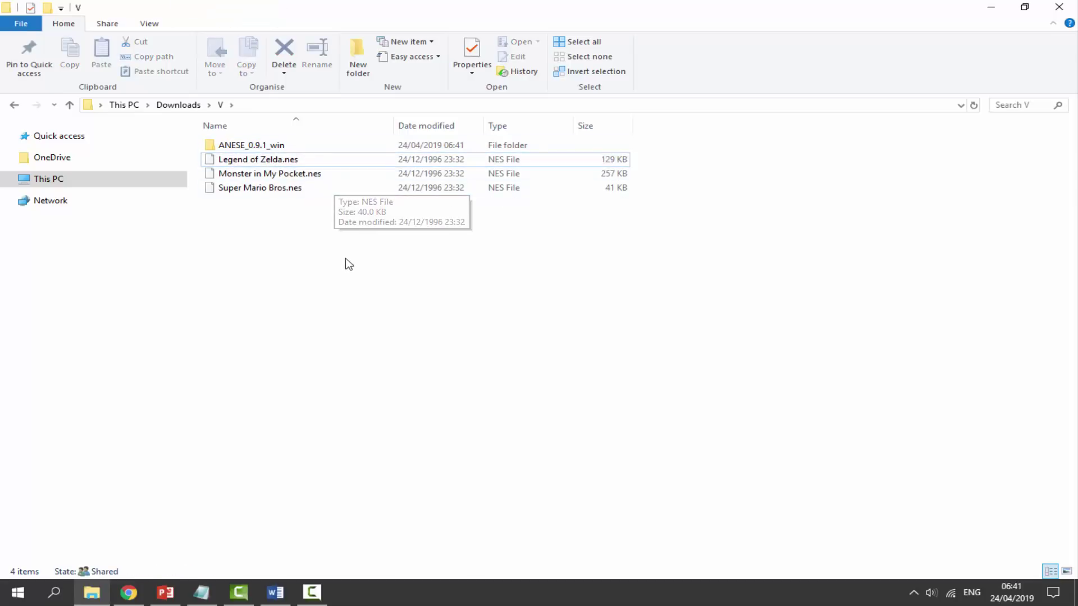
Move the Legend of Zelda, Monster in My Pocket and Super Mario Bros. NES files into the ANESE_0.9.1_win folder and open it
left_click(264, 160)
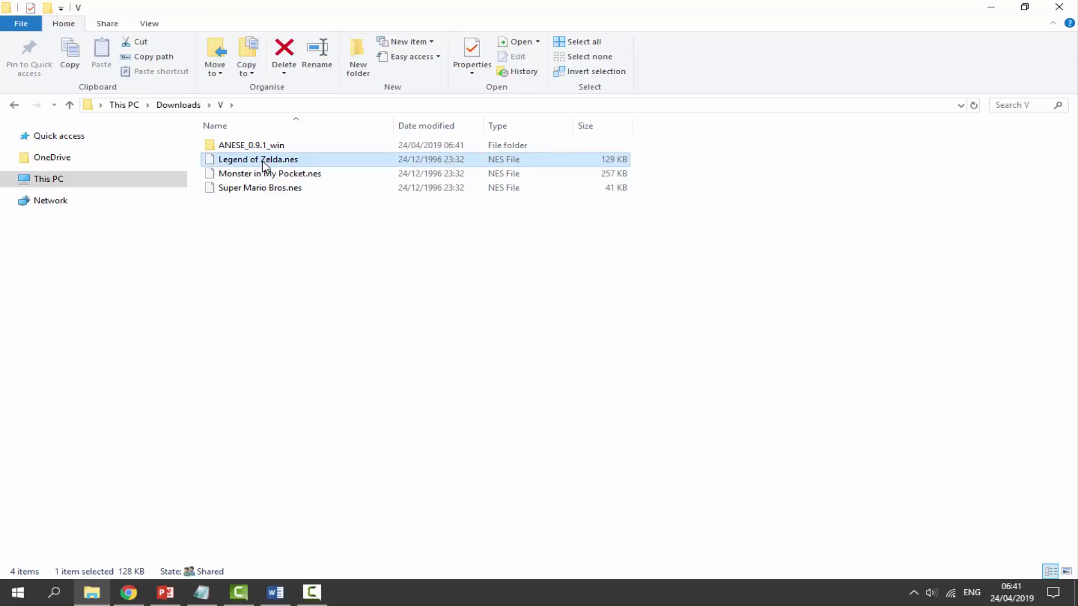
left_click(268, 176)
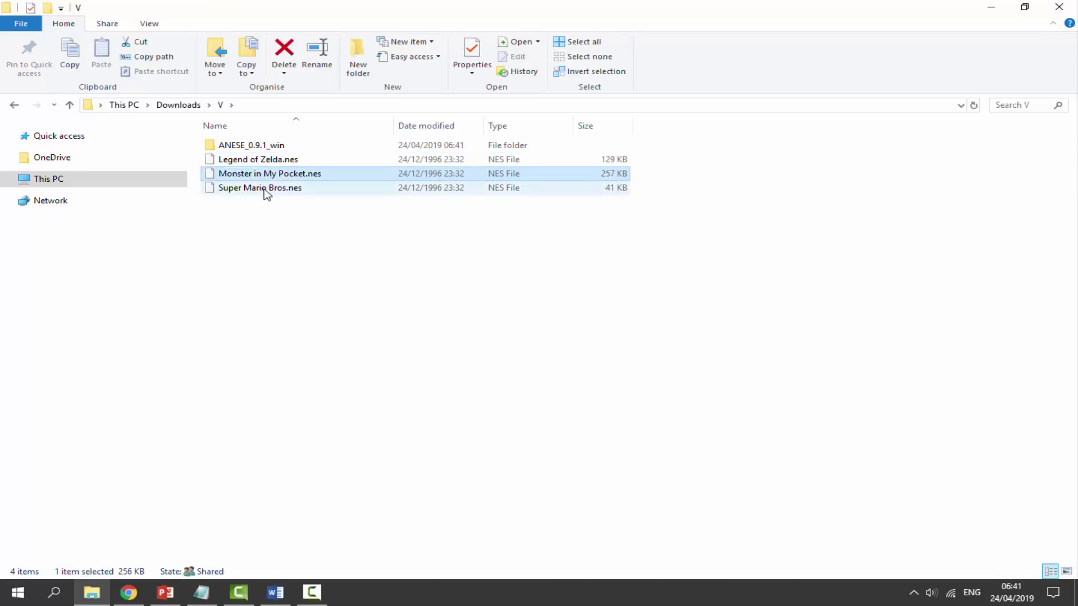
left_click(265, 189)
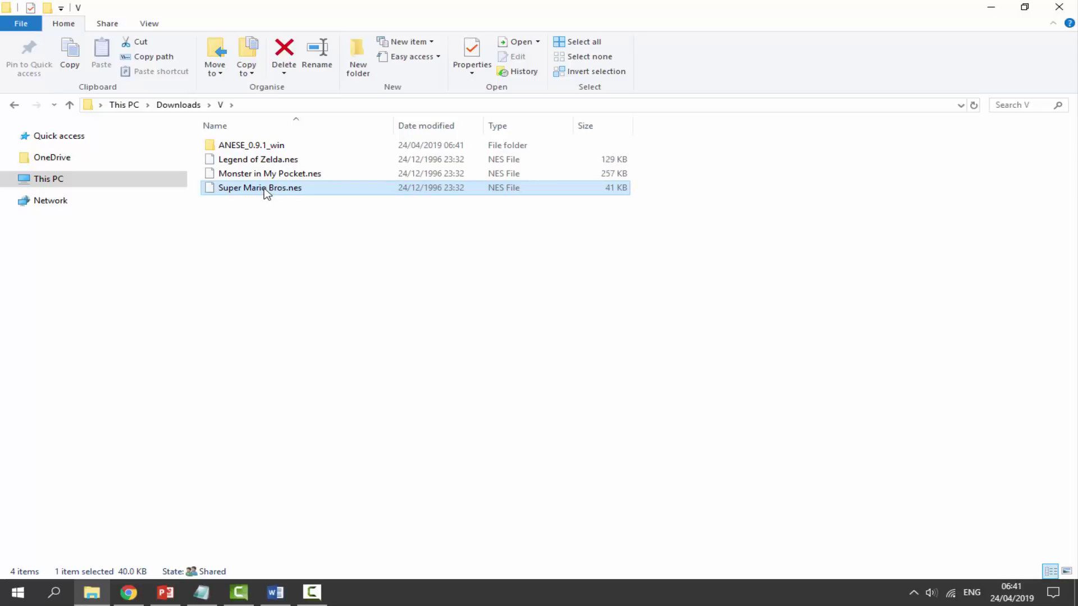
left_click_drag(274, 214, 259, 147)
double_click(263, 148)
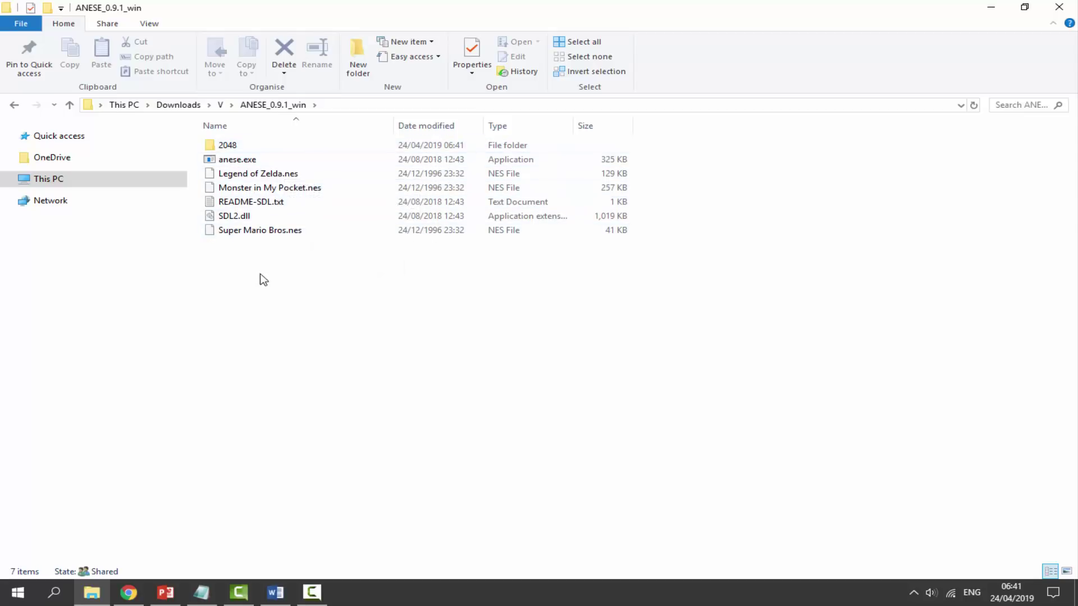
Create a shortcut to anese.exe in the same folder and open the shortcut's properties
left_click(238, 162)
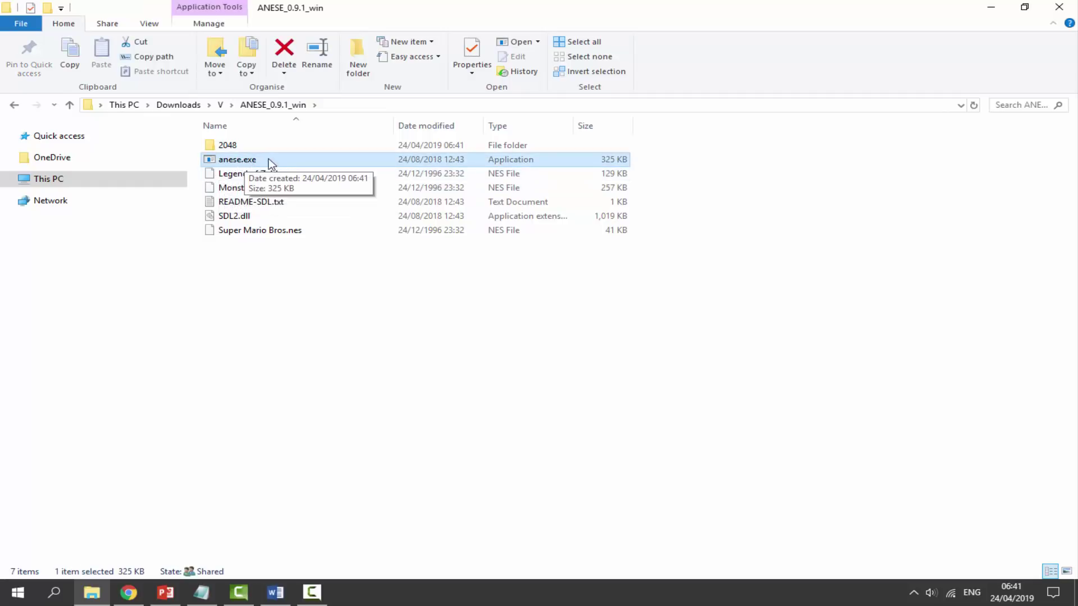
right_click(275, 160)
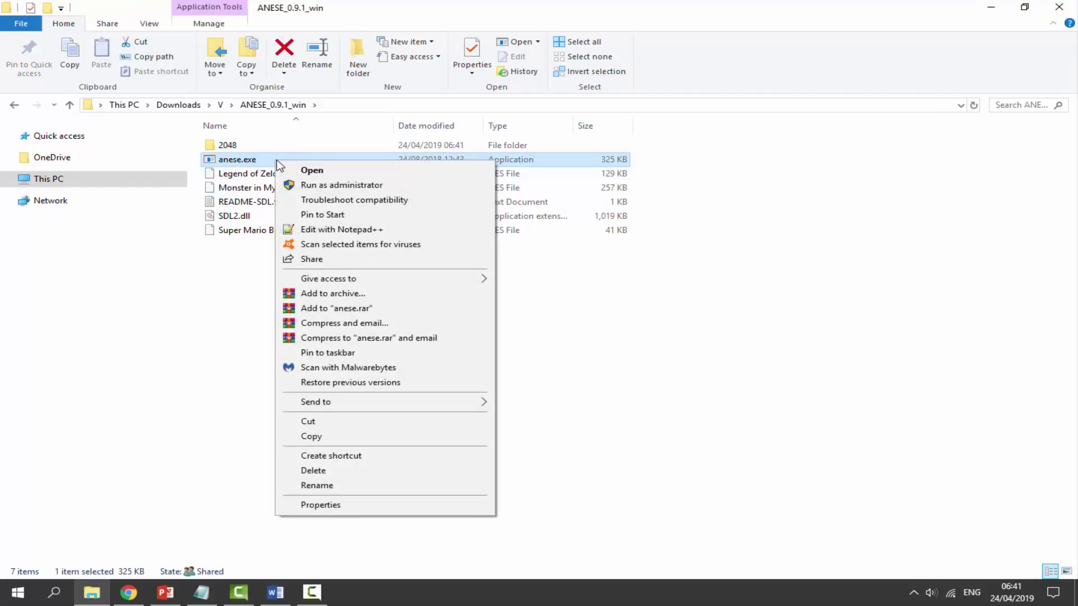
left_click(344, 456)
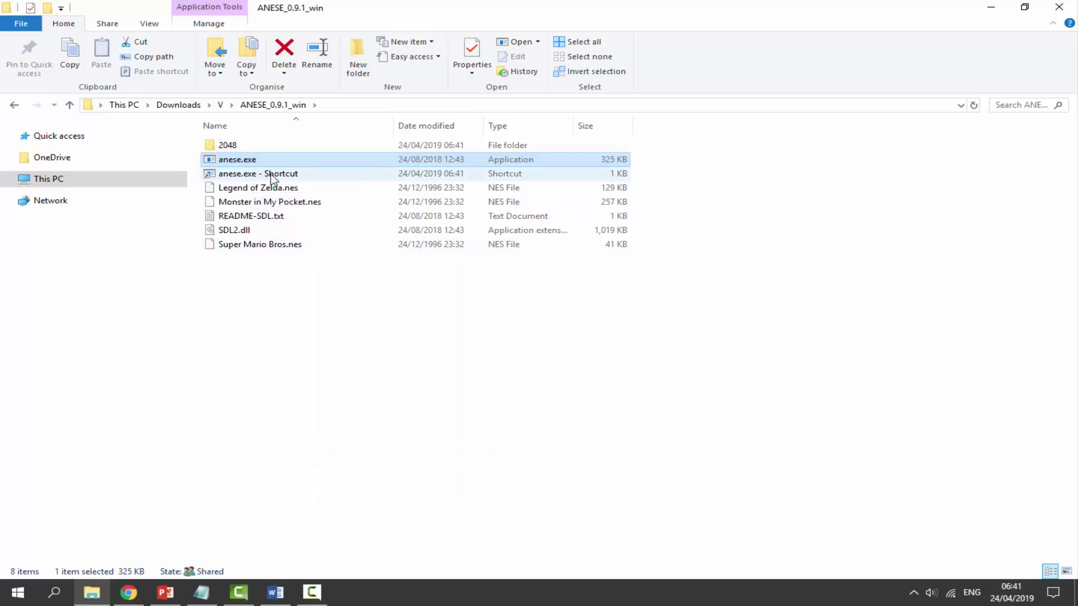
left_click(284, 174)
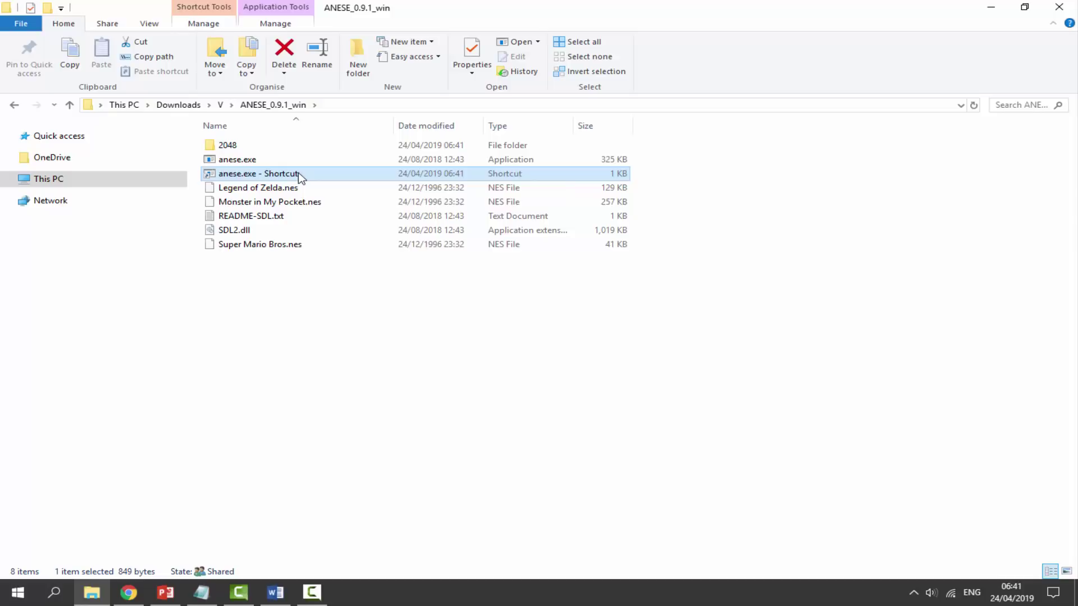
right_click(300, 177)
left_click(357, 505)
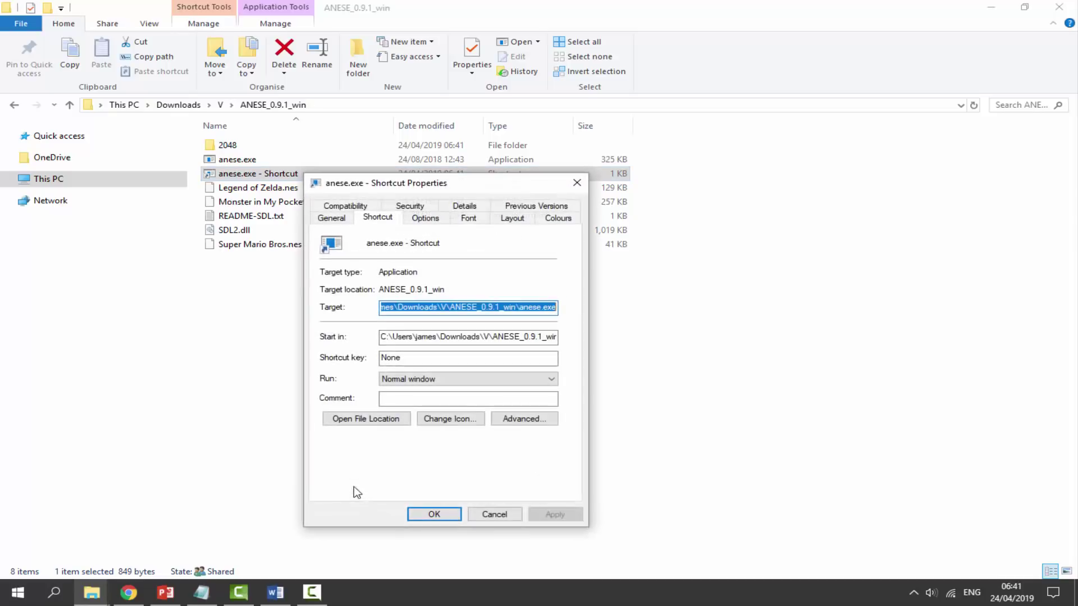
Switch to the Notepad note, copy the --widenes option from its first line, and minimise the note
mouse_move(205, 596)
left_click(242, 564)
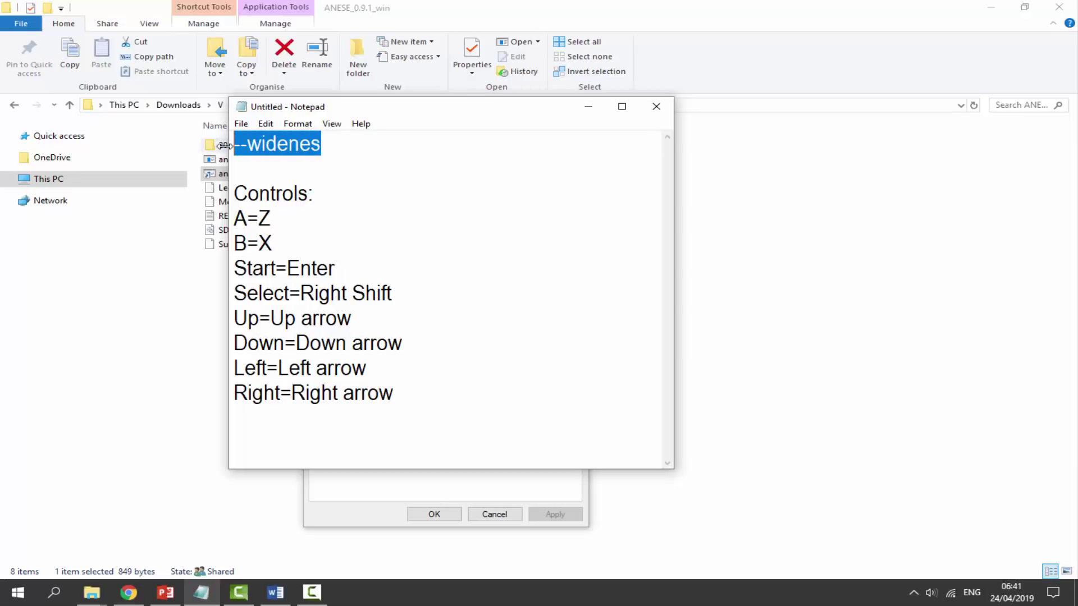
left_click(242, 149)
left_click_drag(254, 149, 312, 145)
right_click(306, 142)
left_click(337, 186)
left_click(578, 112)
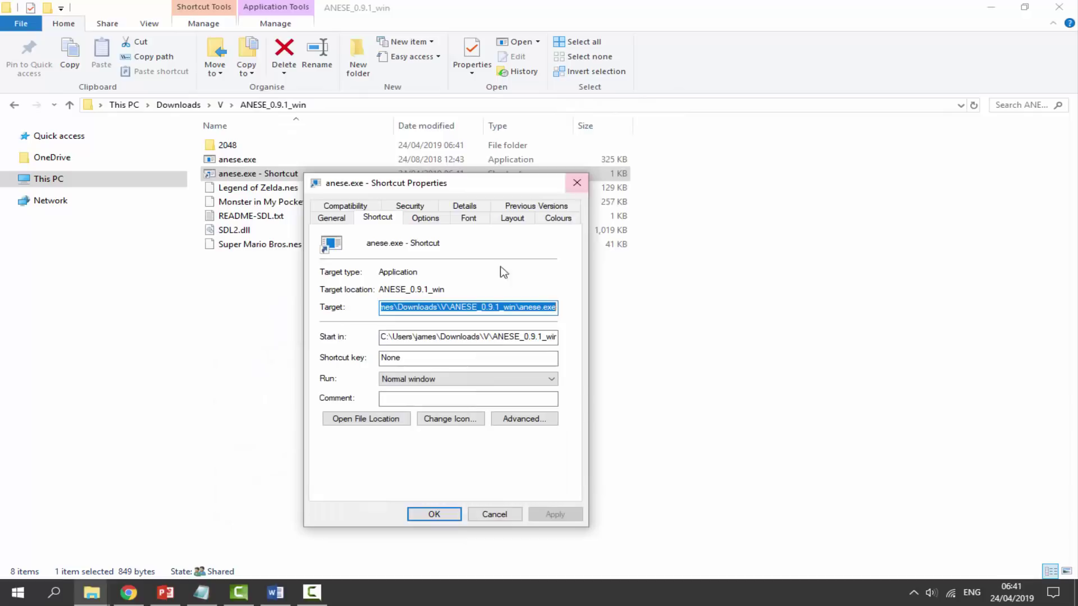
Append a space and the copied --widenes option to the anese.exe shortcut's target, then apply and close the properties
left_click(487, 307)
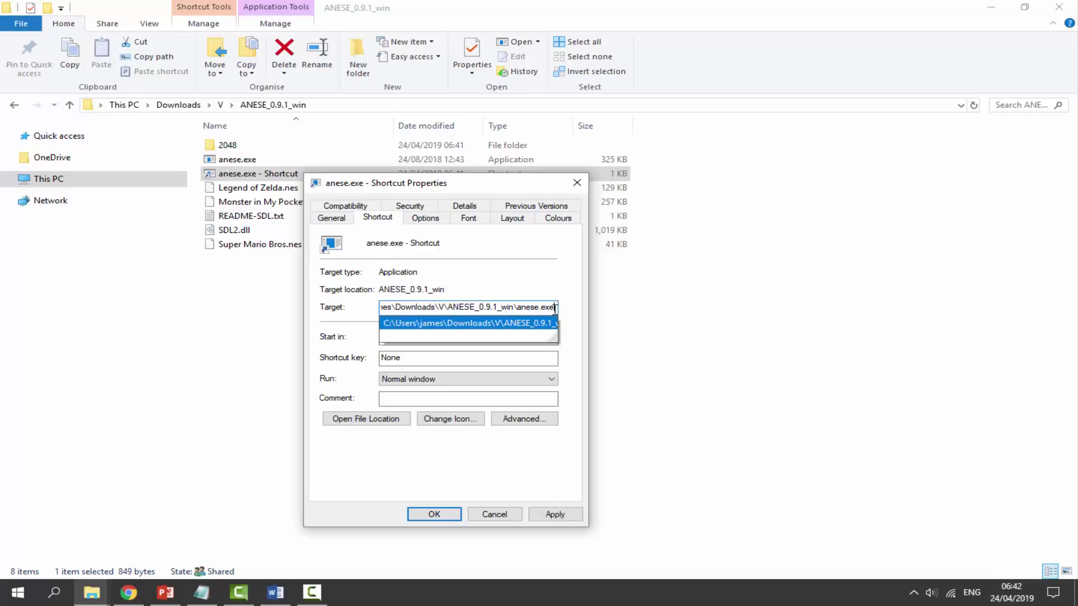
right_click(558, 308)
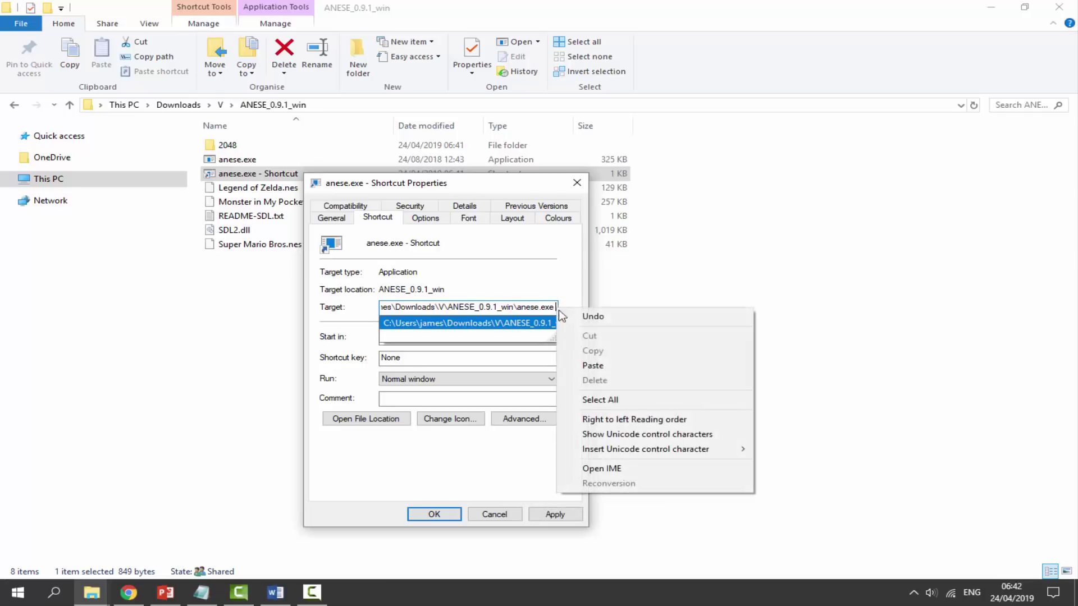
left_click(587, 354)
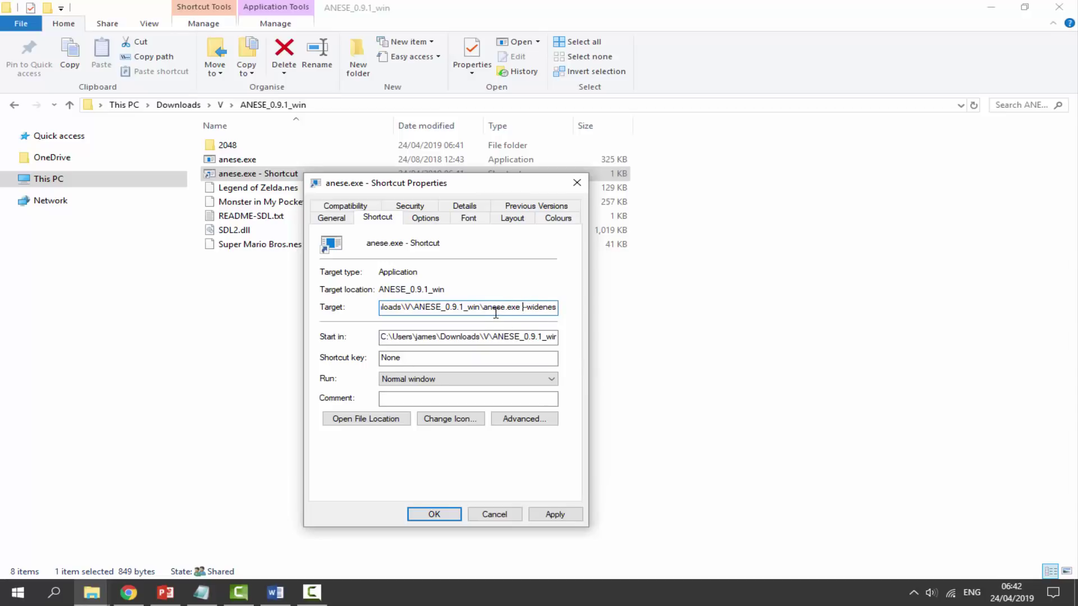
left_click(555, 513)
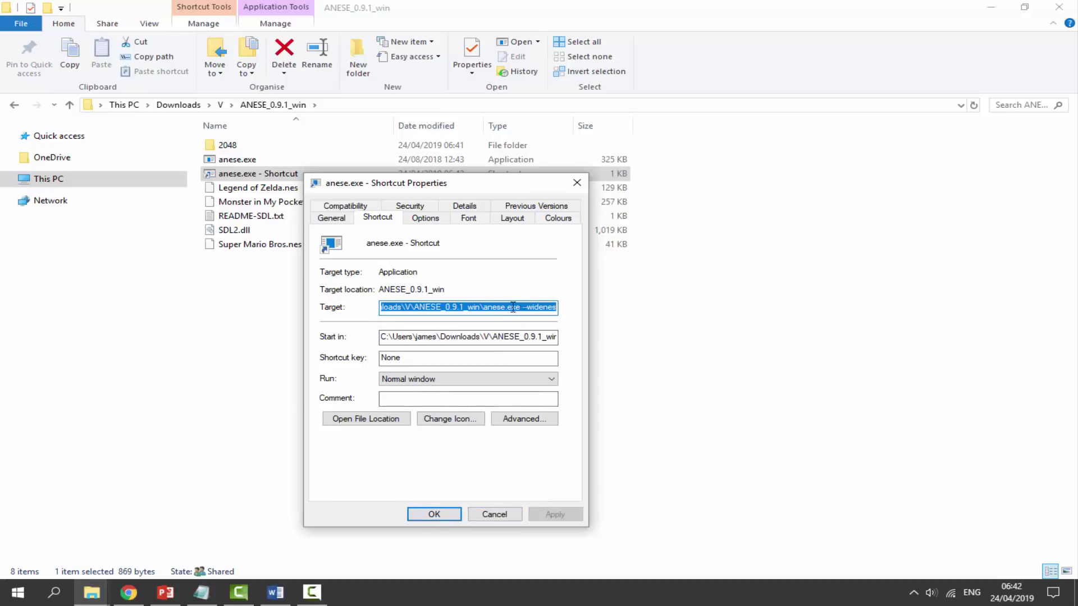
left_click(416, 514)
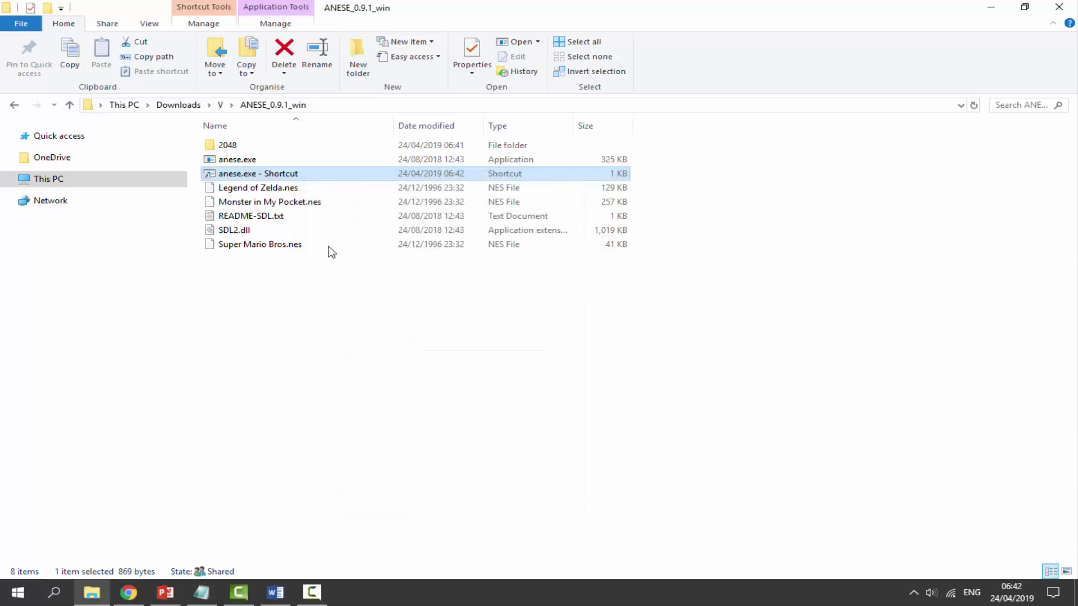
Open Super Mario Bros.nes with the anese.exe shortcut and try panning and zooming the widened game view
left_click(278, 251)
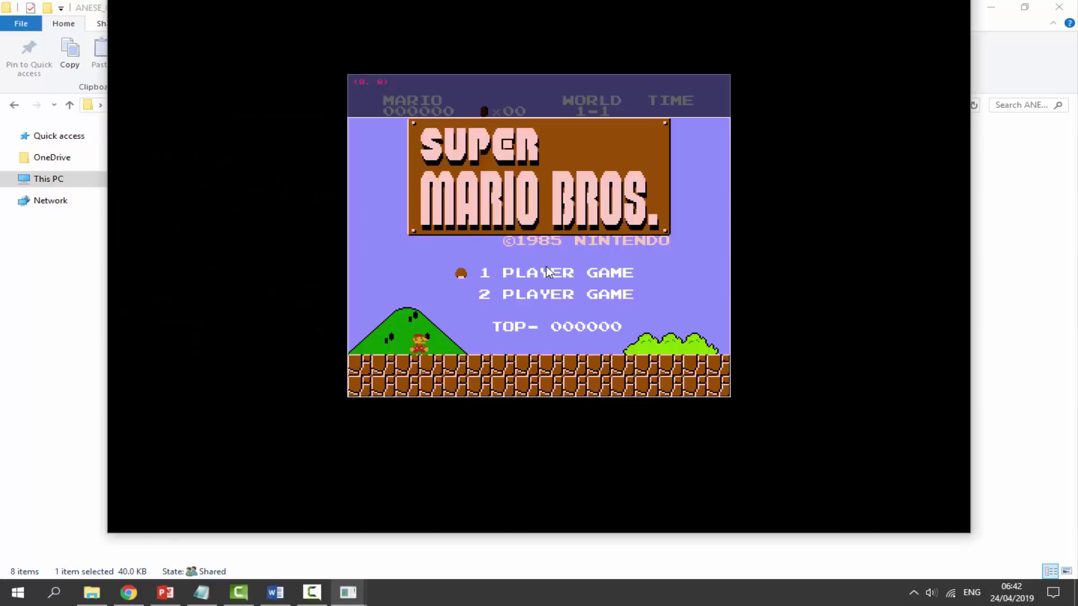
left_click_drag(514, 103, 494, 119)
scroll(494, 161, "down", 3)
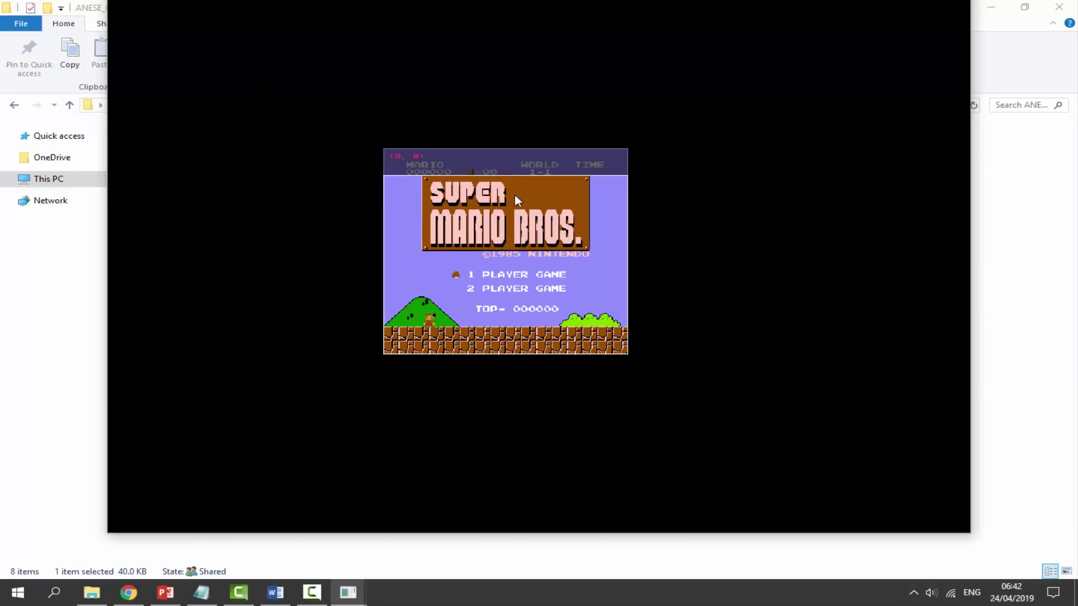
scroll(504, 161, "up", 3)
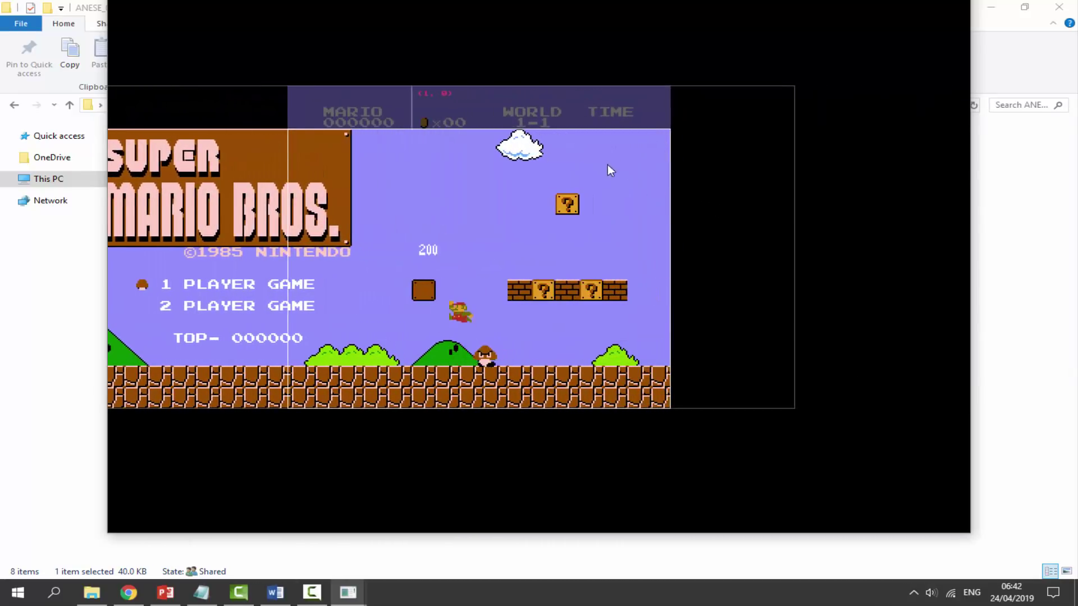
left_click_drag(599, 105, 631, 141)
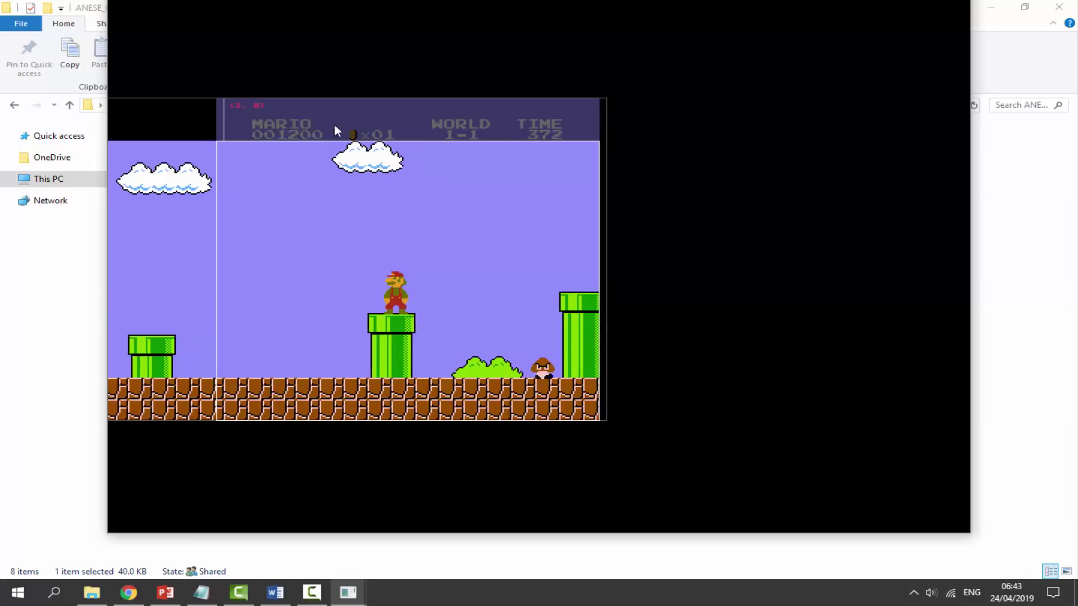
left_click_drag(336, 130, 661, 137)
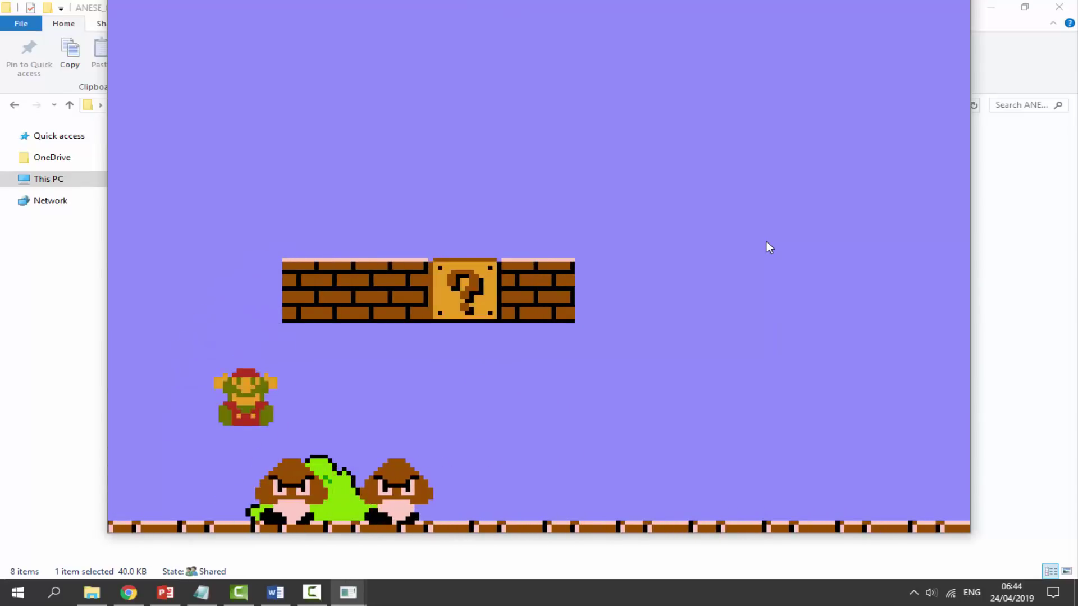
scroll(664, 262, "down", 5)
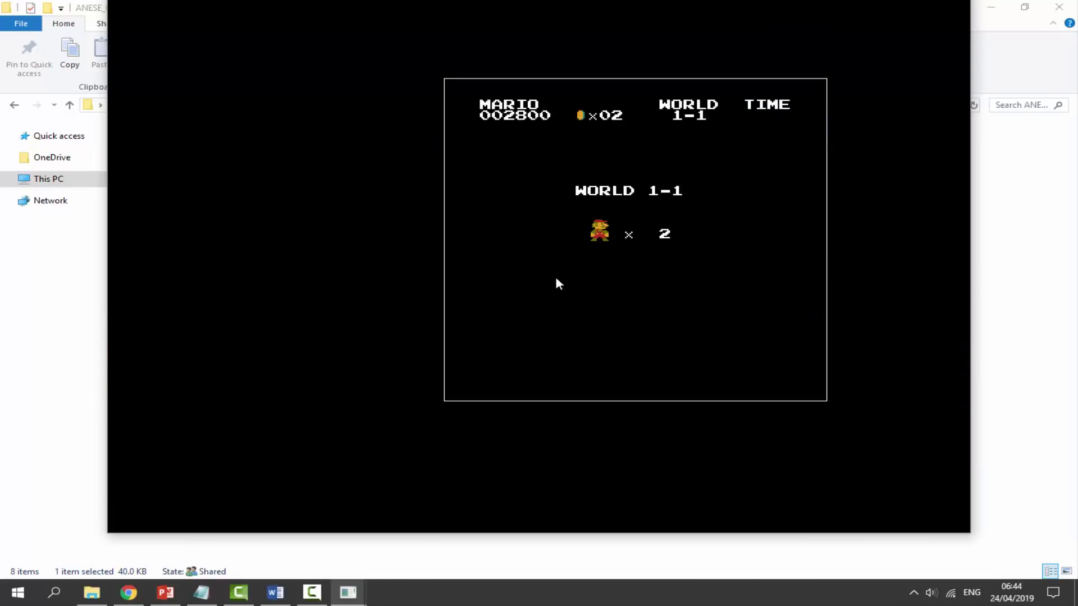
left_click_drag(559, 284, 470, 293)
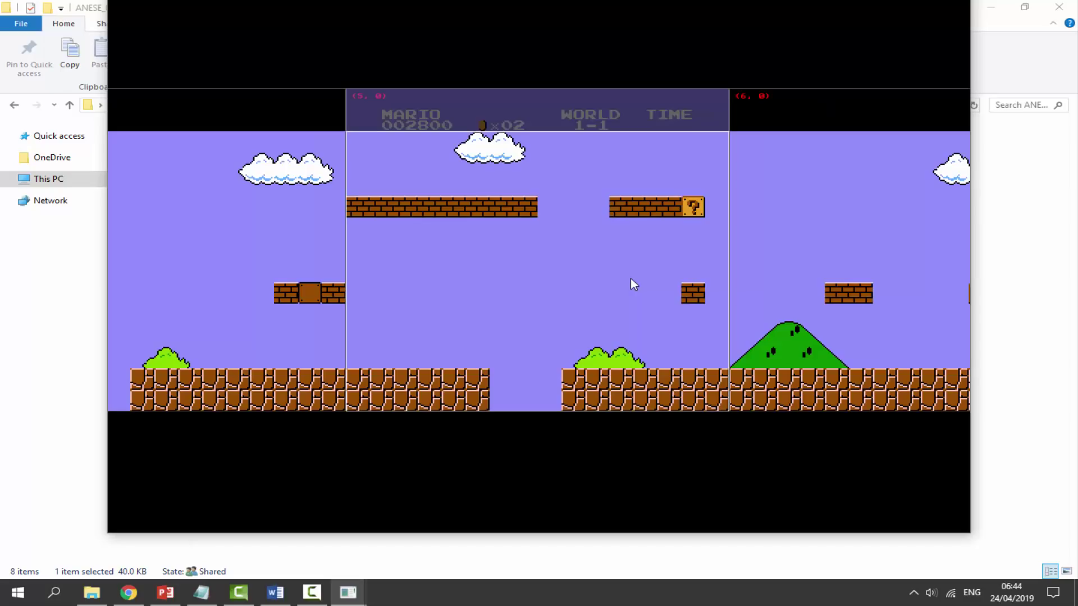
Play through World 1-1 to the flagpole, running forward and jumping over enemies, gaps, pipes and block staircases
key("Right")
key("z")
key("Right")
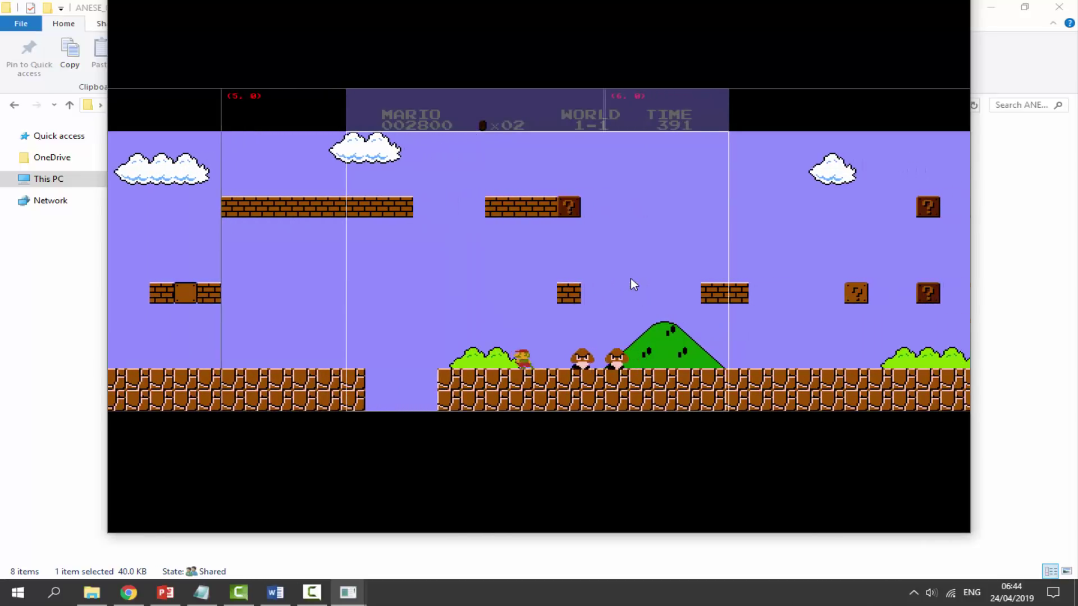
key("Right")
key("z")
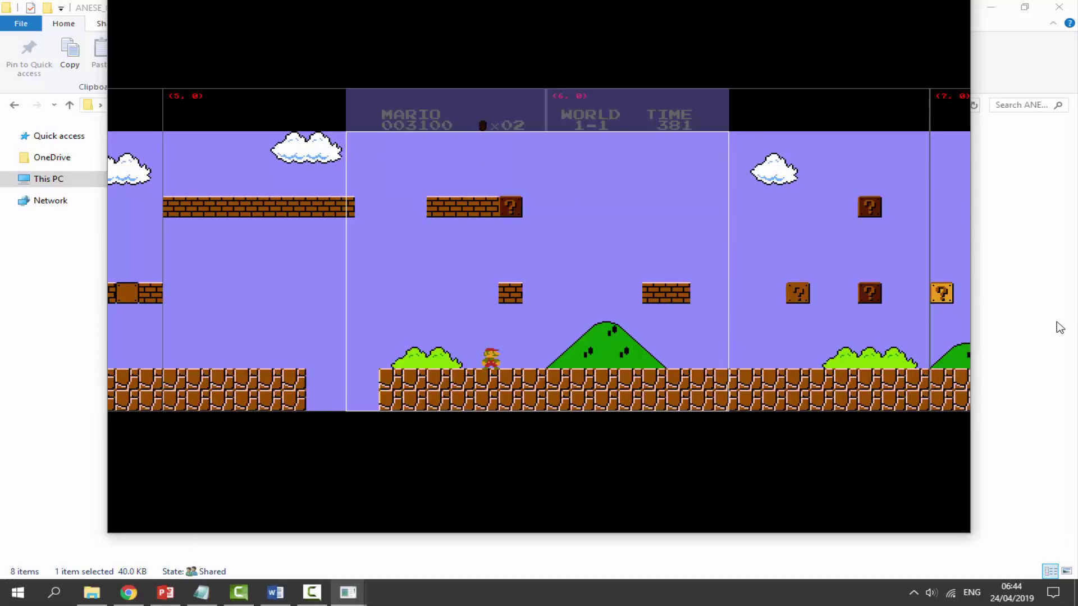
key("Right")
key("z")
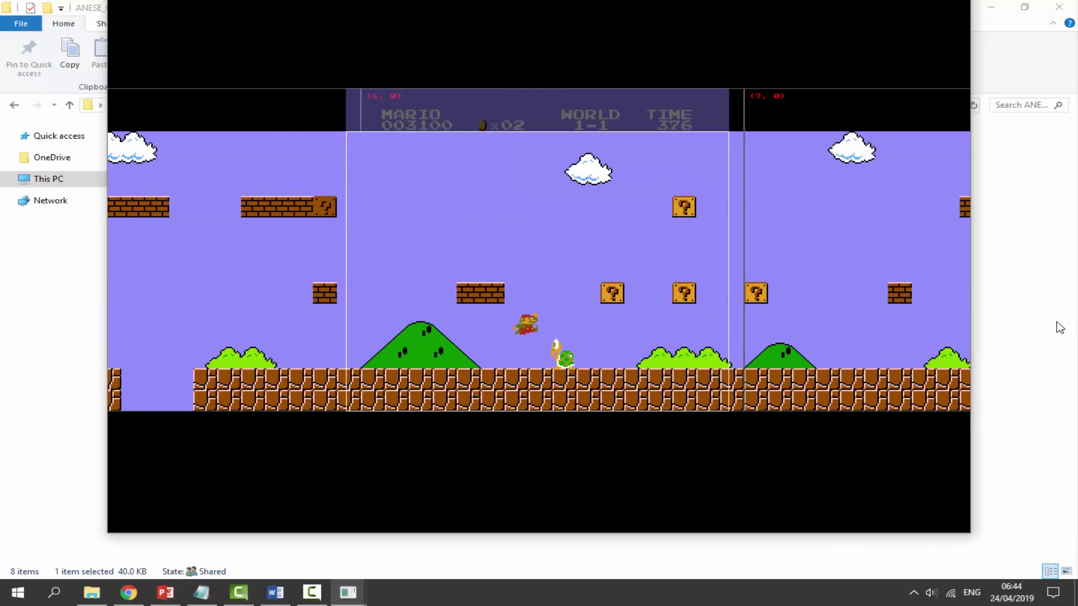
key("Right")
key("z")
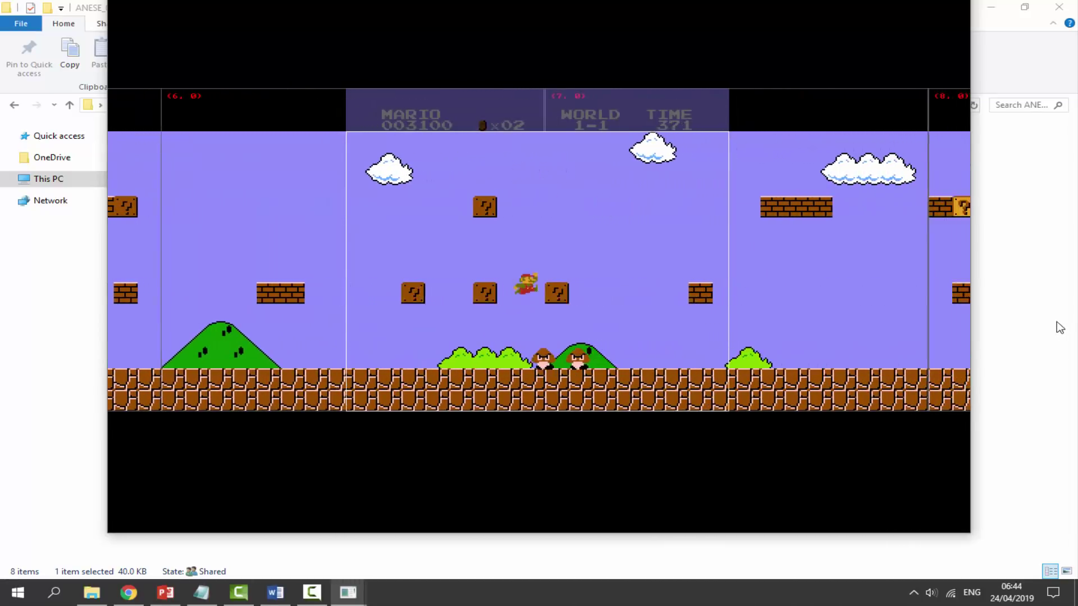
key("Right")
key("z")
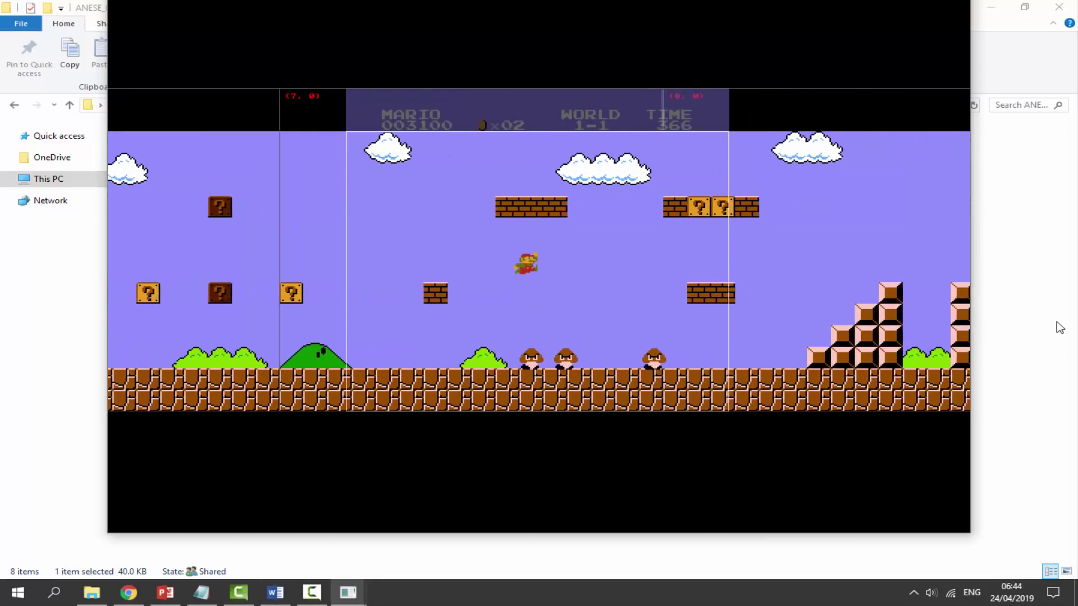
key("Right")
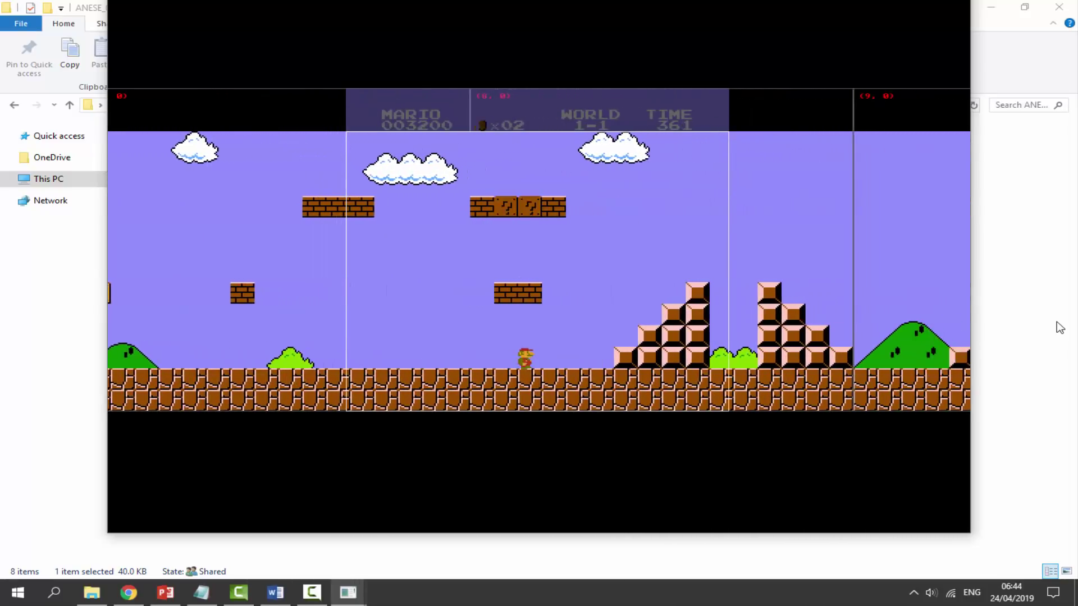
key("Right")
key("z")
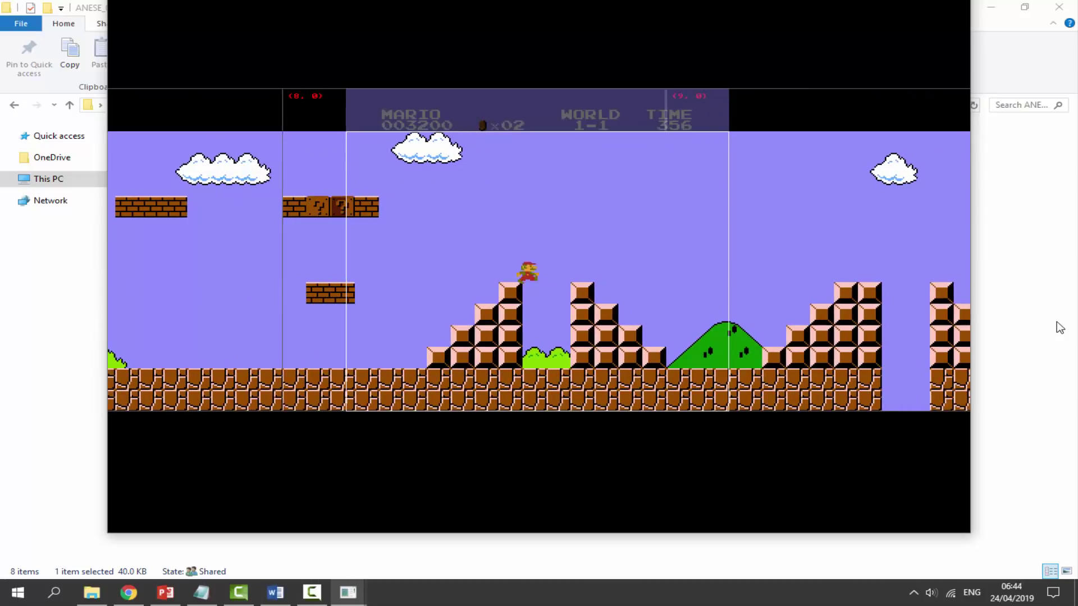
key("Right")
key("z")
key("z")
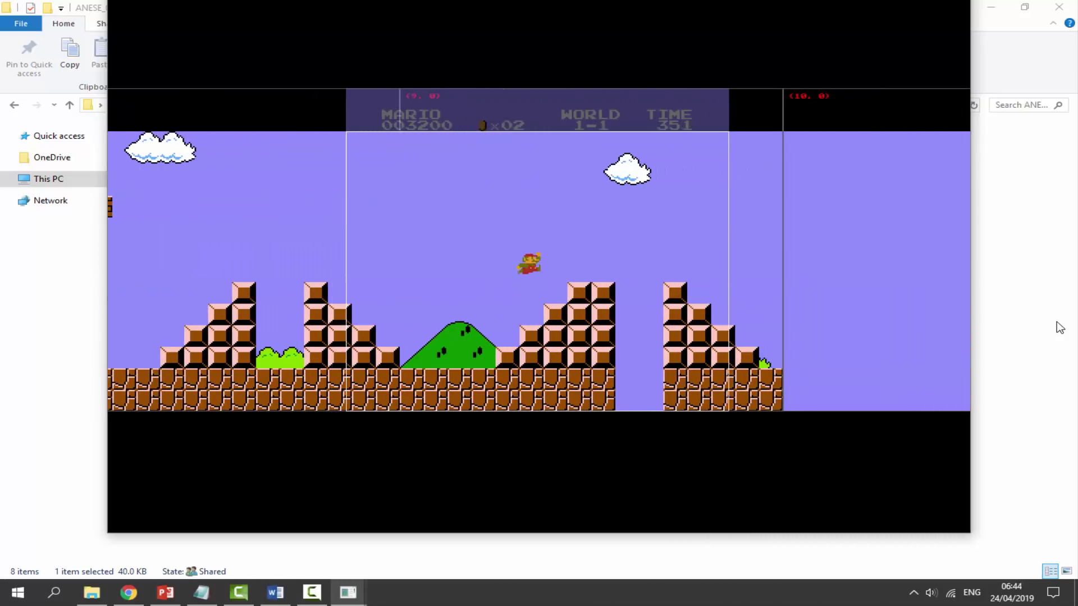
key("Right")
key("z")
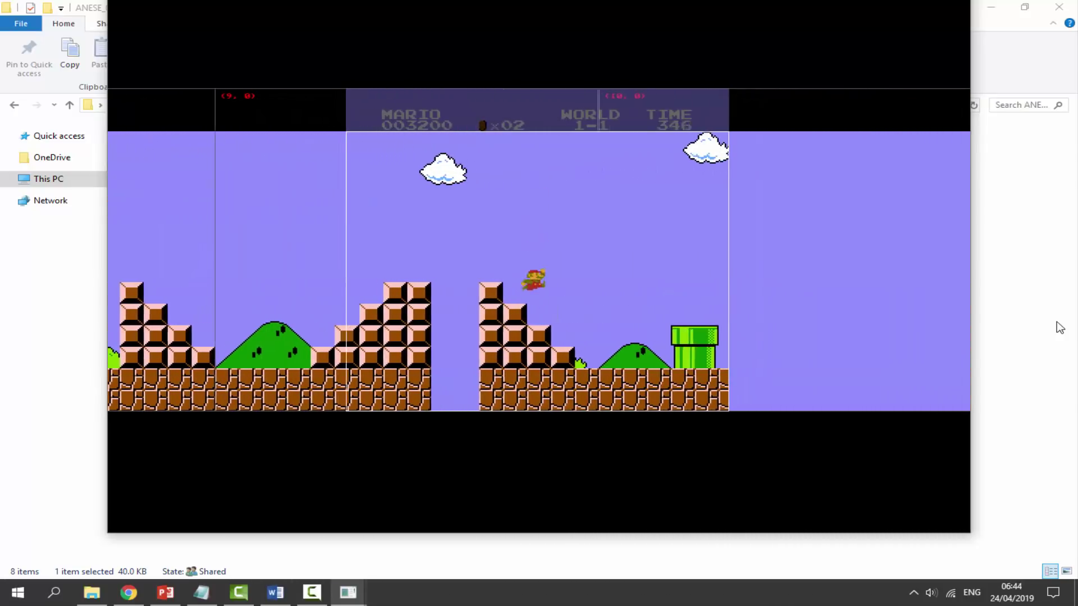
key("Right")
key("z")
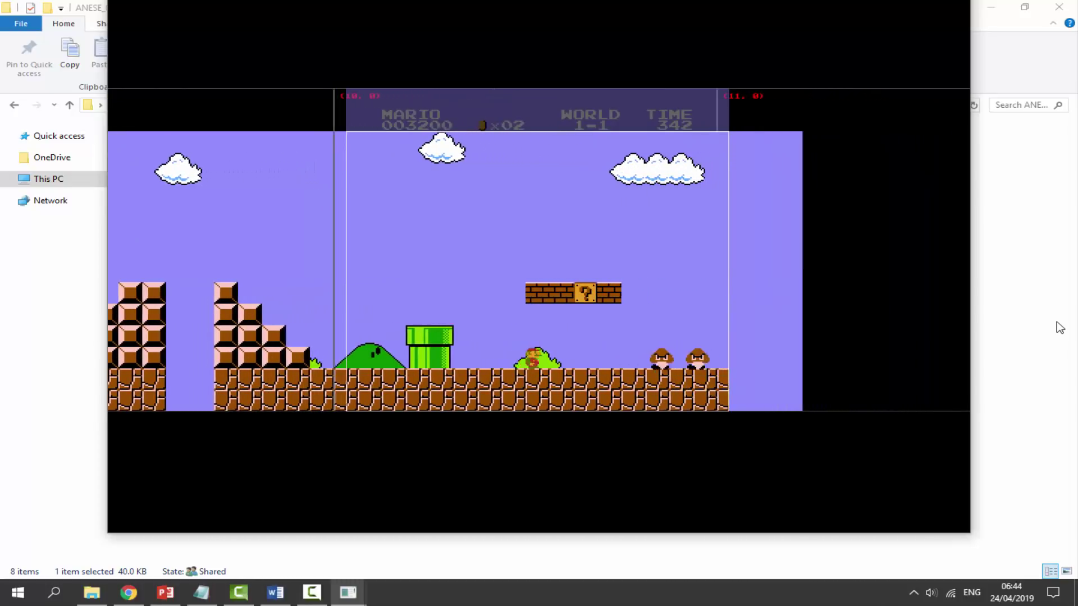
key("Right")
key("z")
key("z")
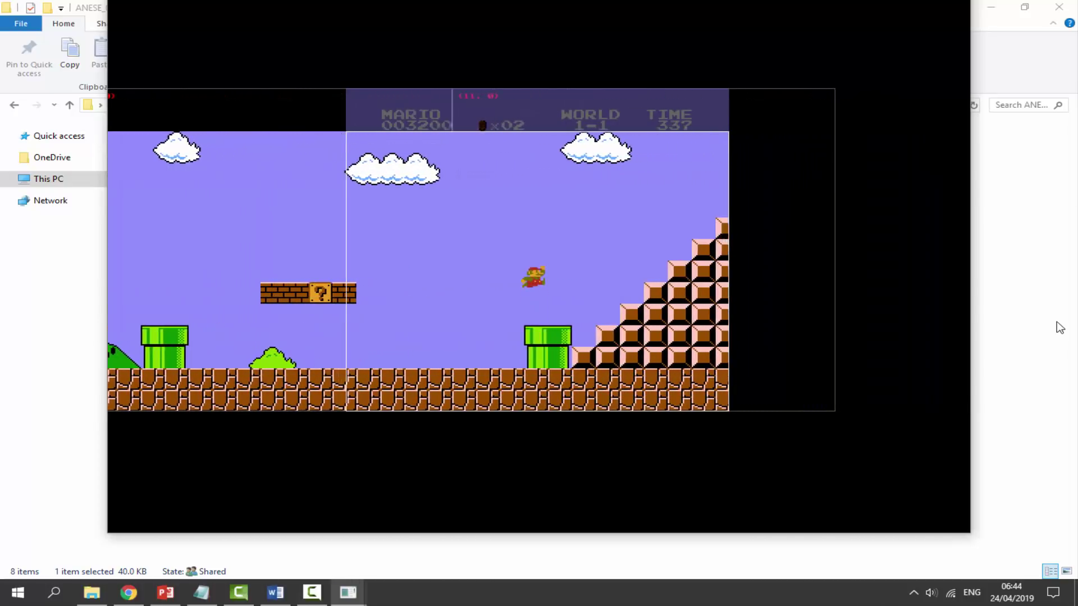
key("Right")
key("z")
key("z")
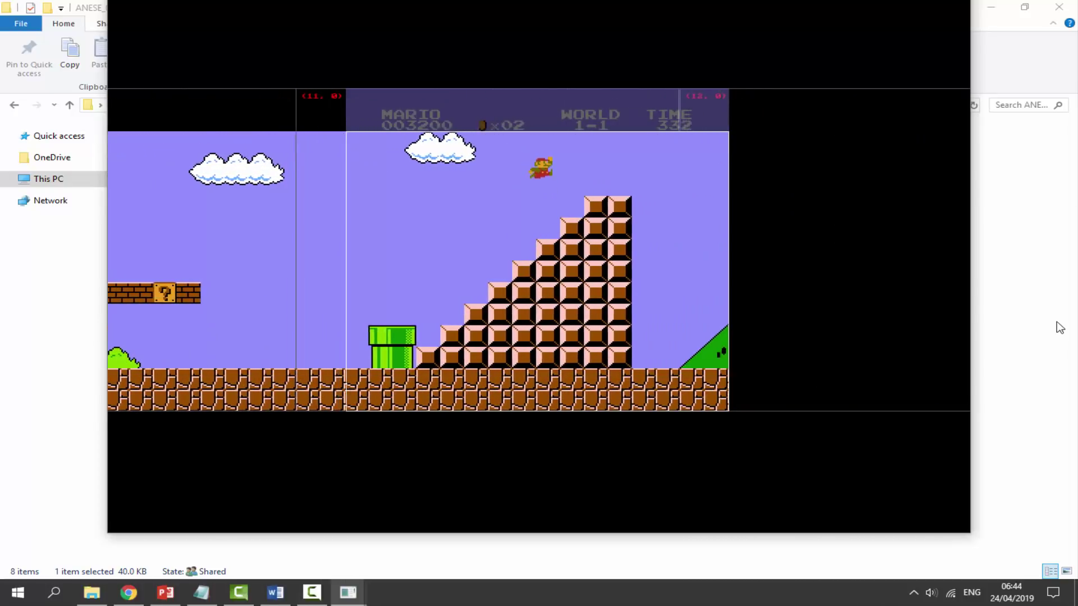
key("Right")
key("z")
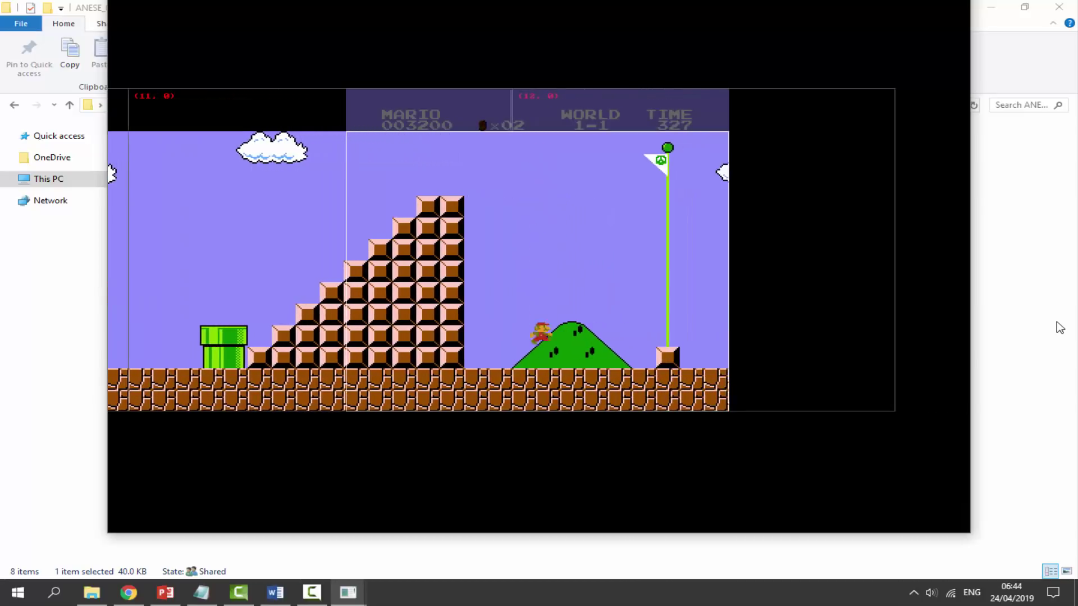
key("Right")
key("z")
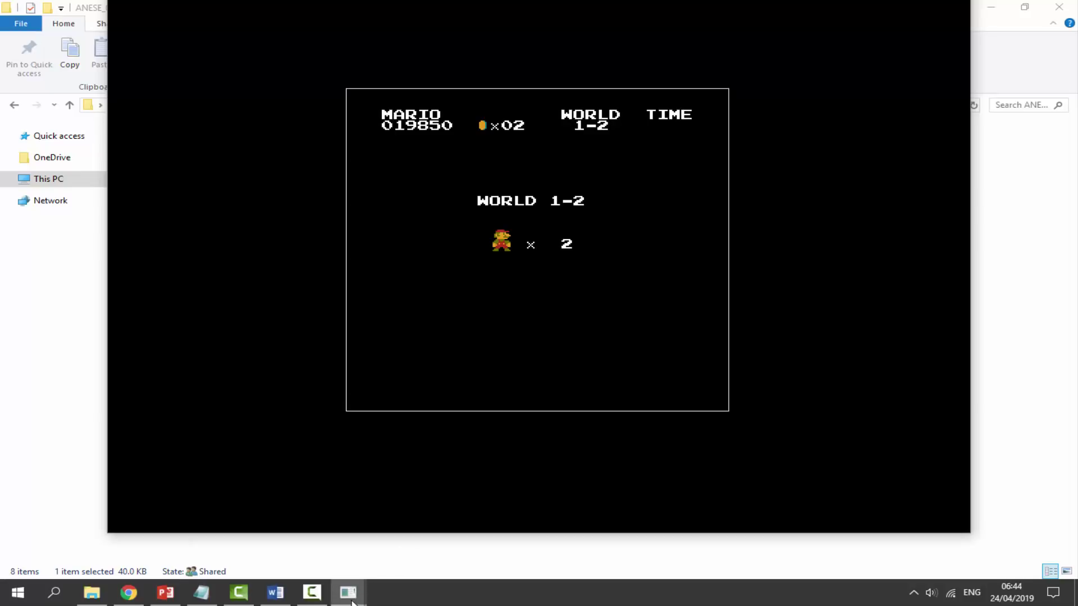
Close the Super Mario Bros. game window and open Monster in My Pocket.nes with the anese.exe shortcut
mouse_move(348, 600)
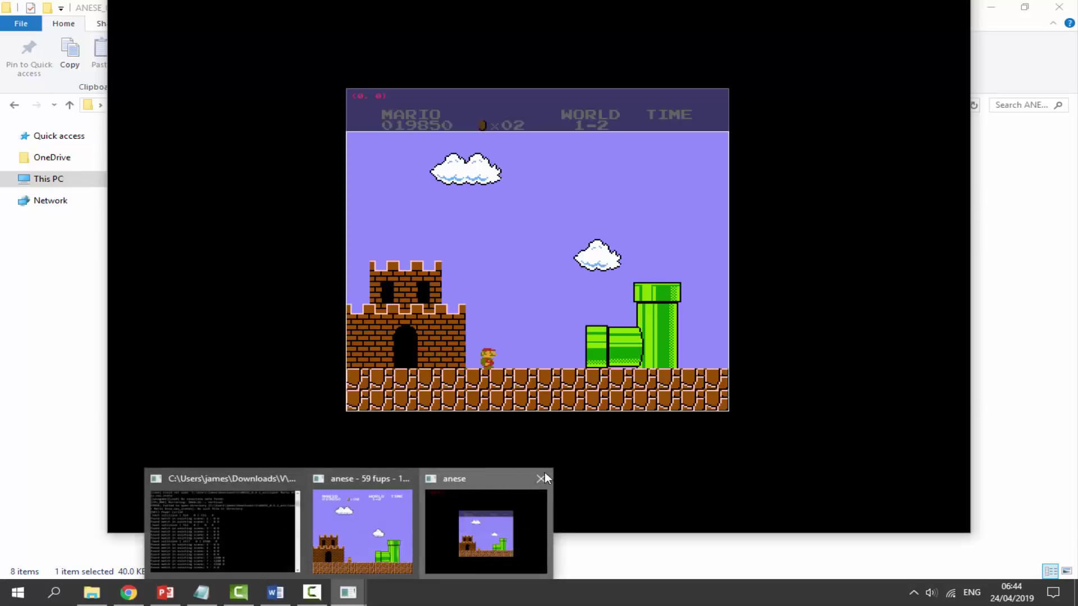
left_click(541, 479)
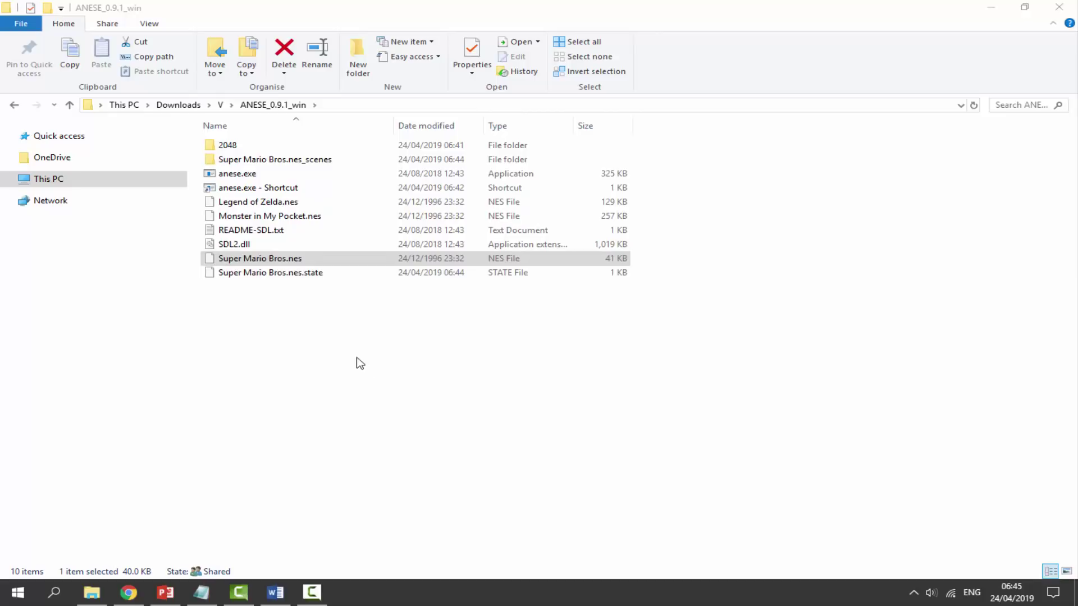
left_click(272, 217)
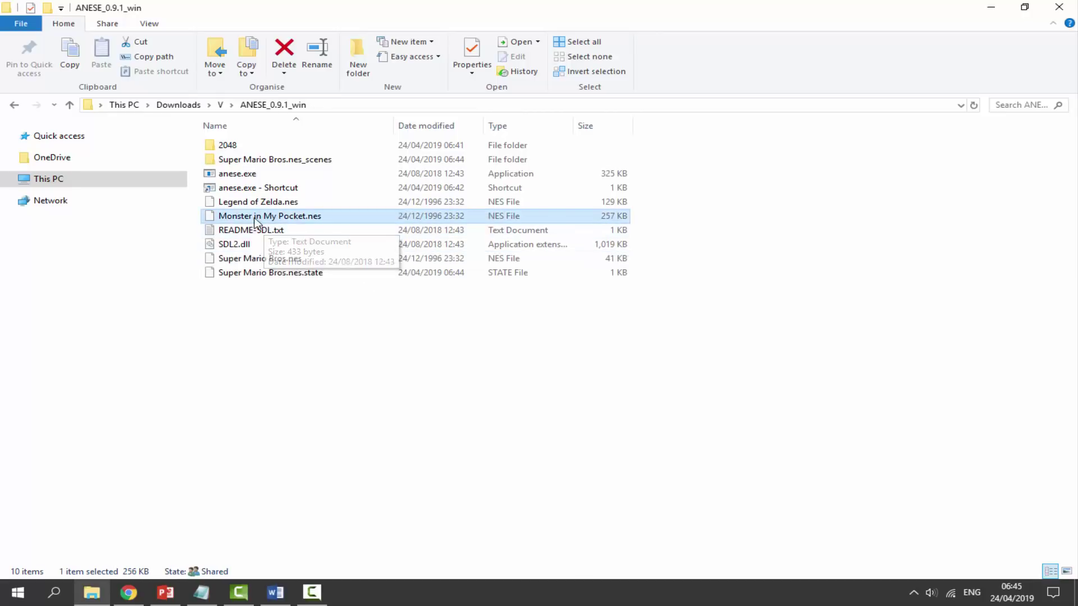
left_click_drag(312, 189, 312, 190)
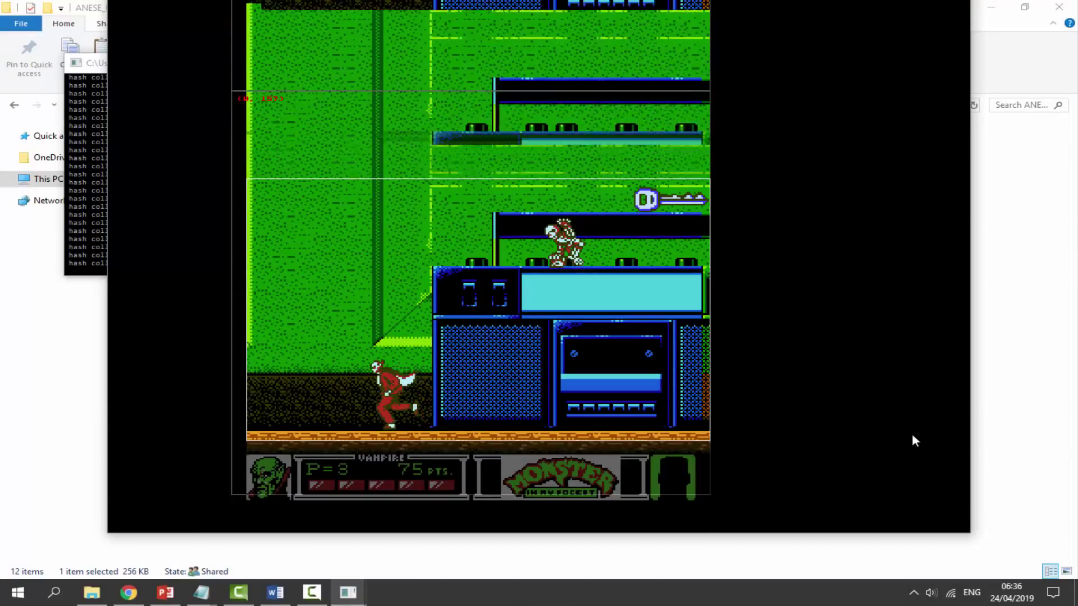
Play Monster in My Pocket as the vampire, moving forward through the level and attacking the enemies on both sides
key("Right")
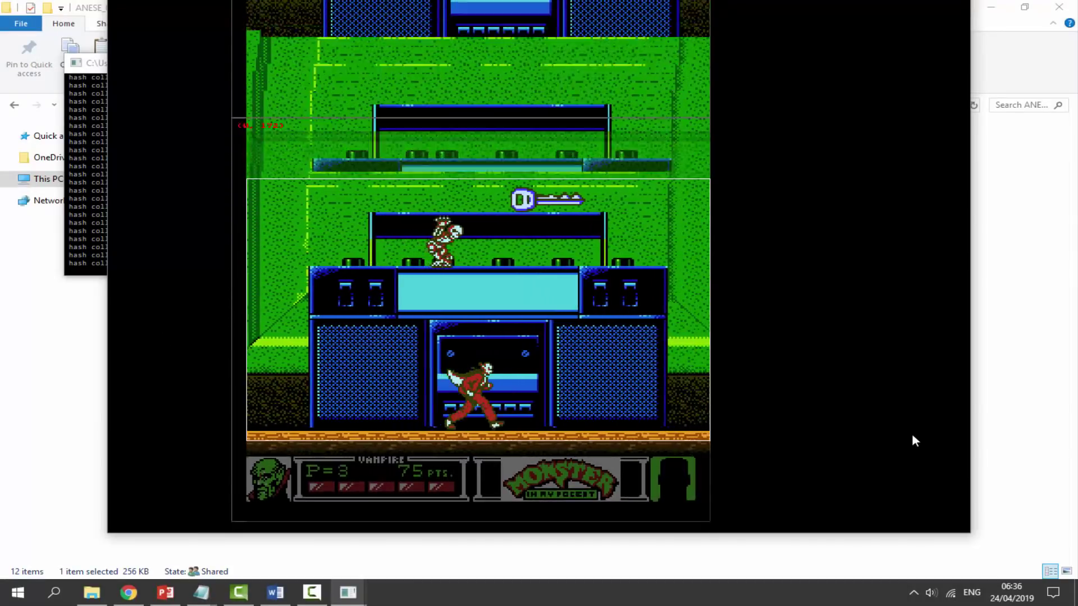
key("Right")
key("x")
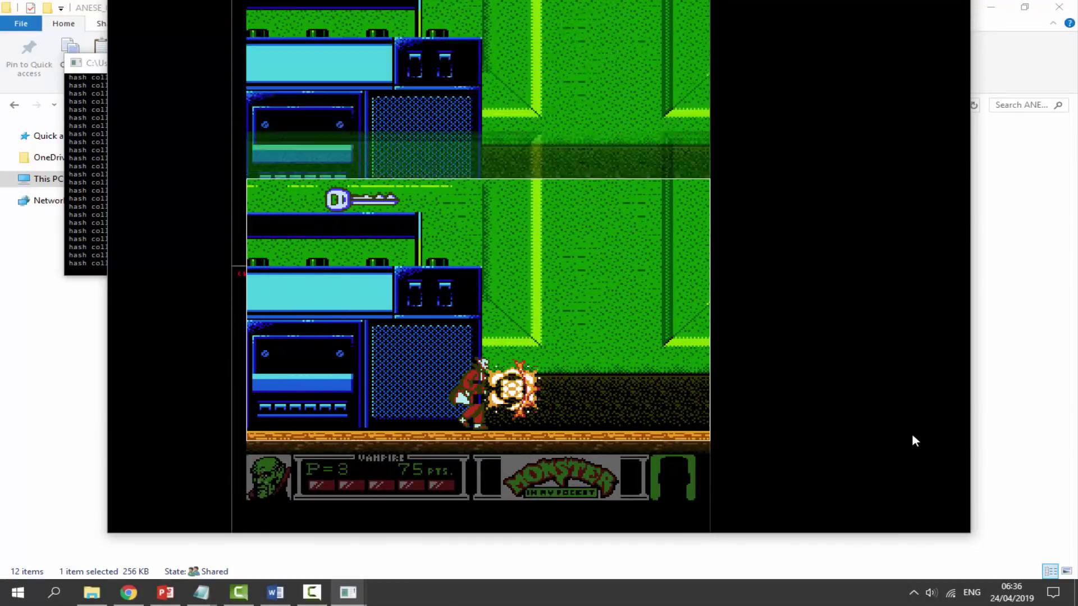
key("Right")
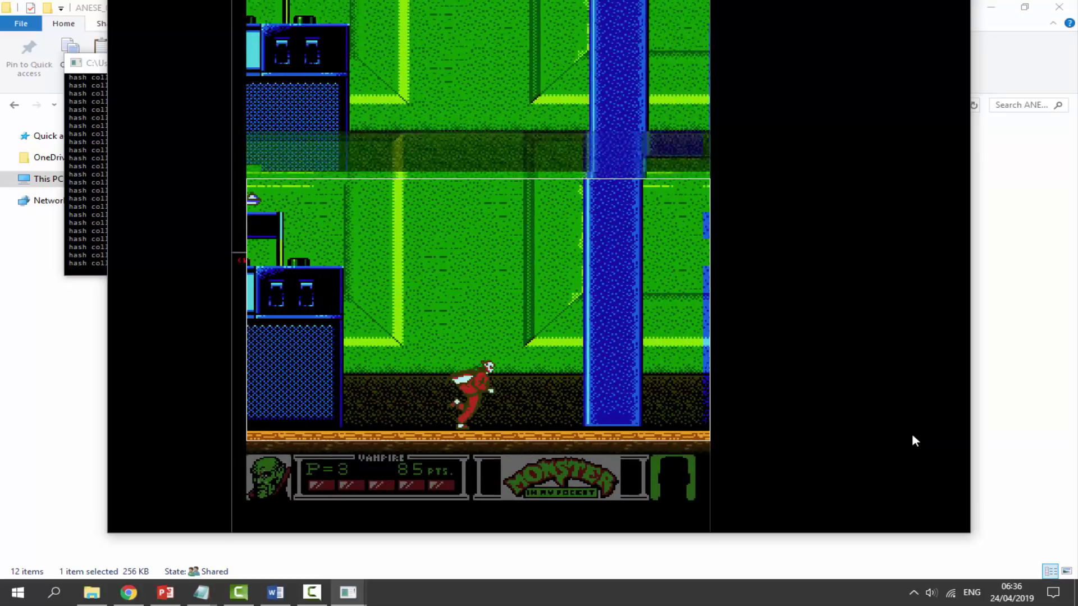
key("Right")
key("Left")
key("x")
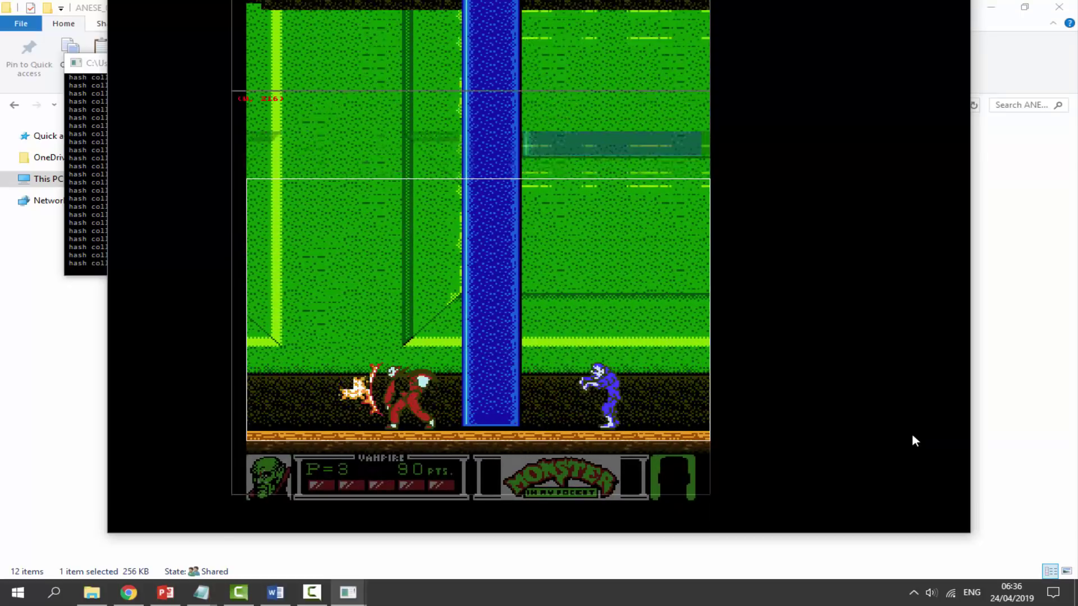
key("Right")
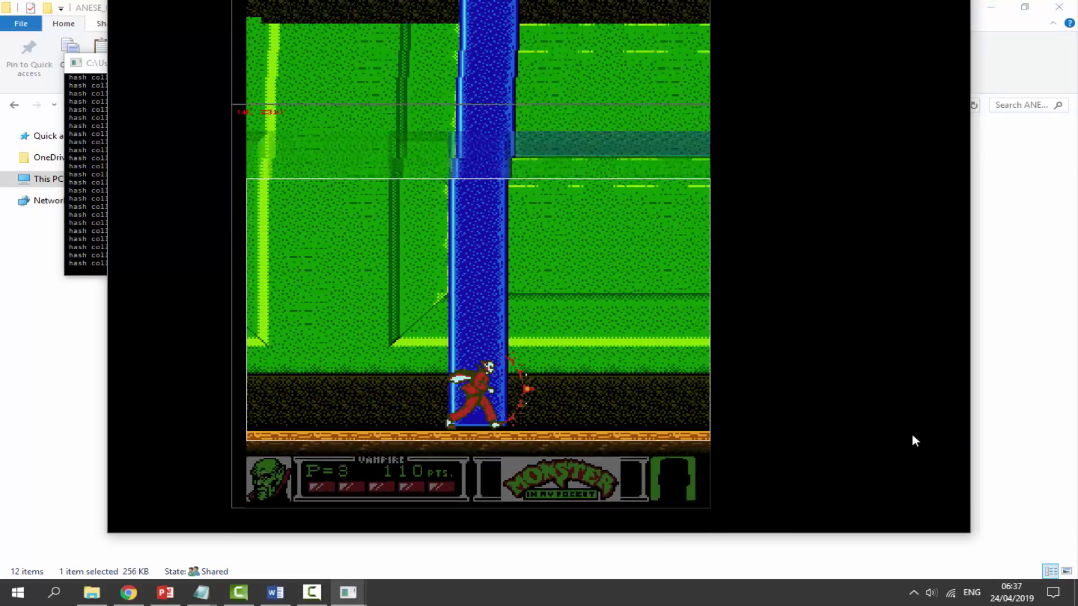
key("Right")
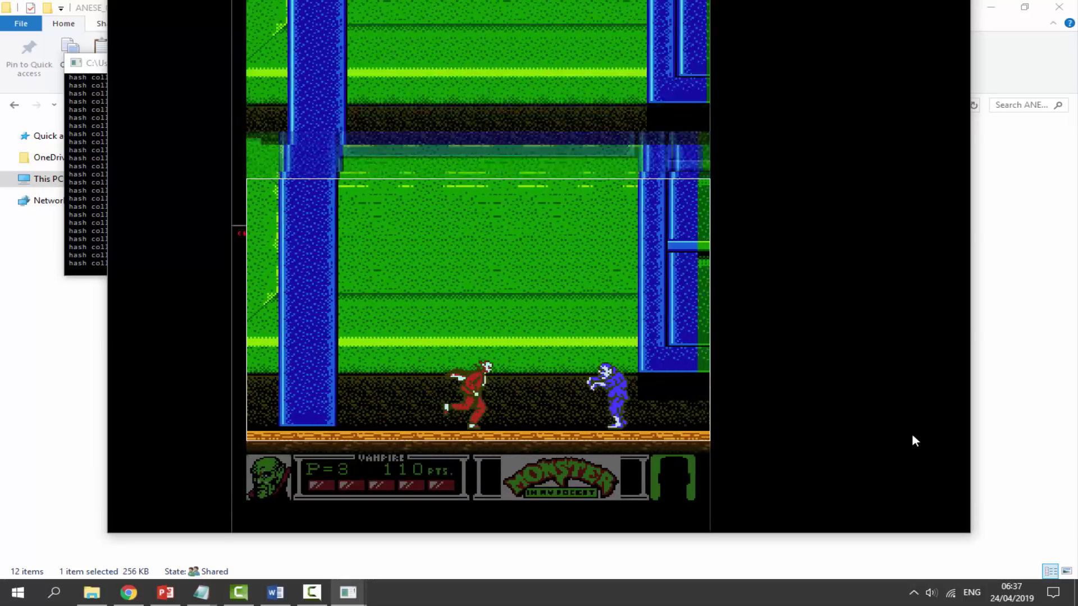
key("x")
key("Right")
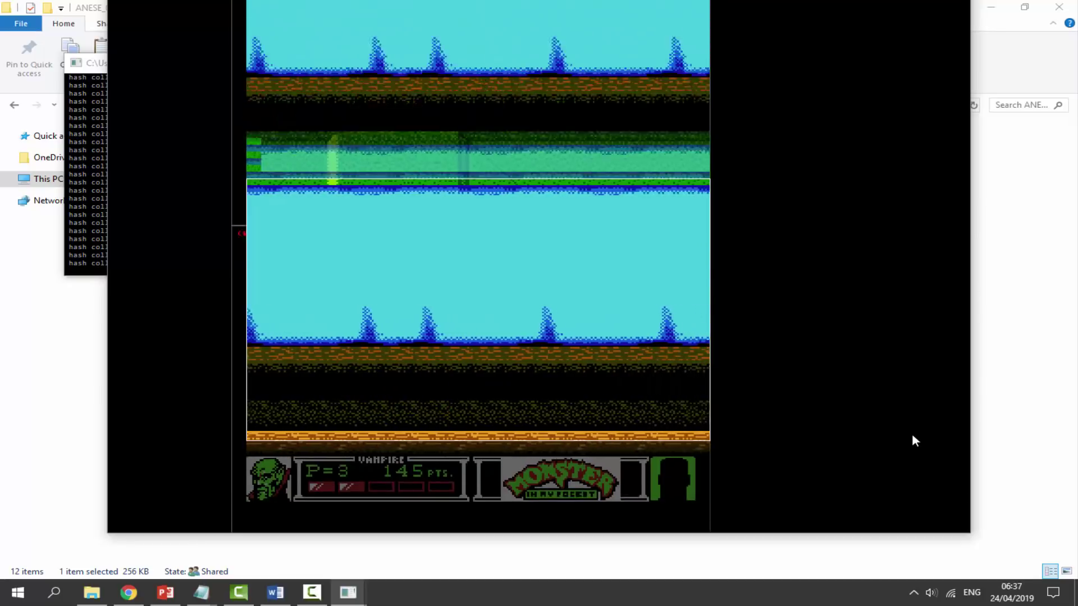
key("Right")
key("z")
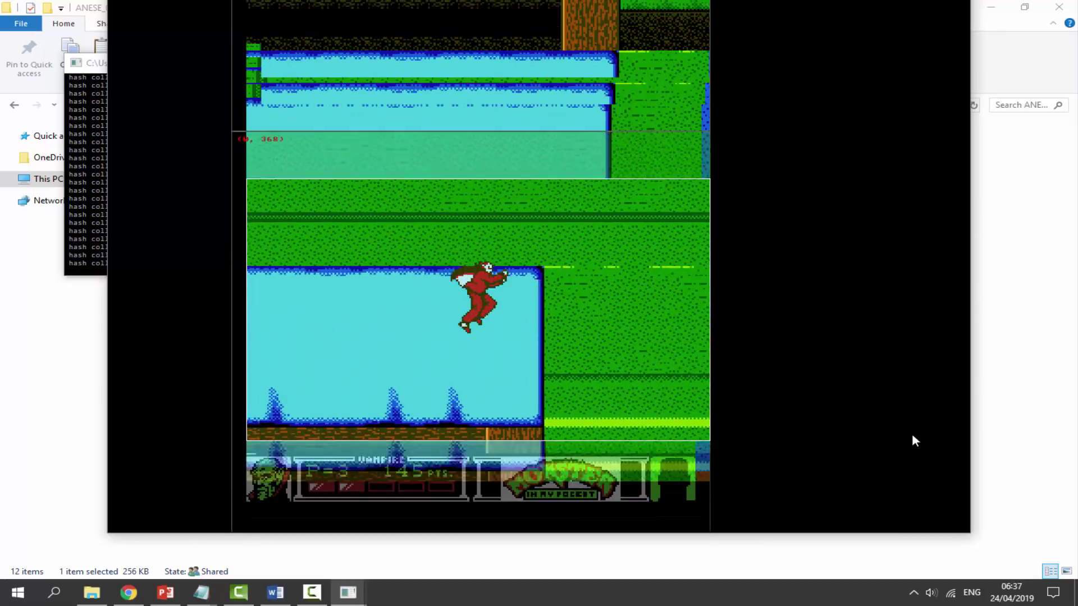
key("Left")
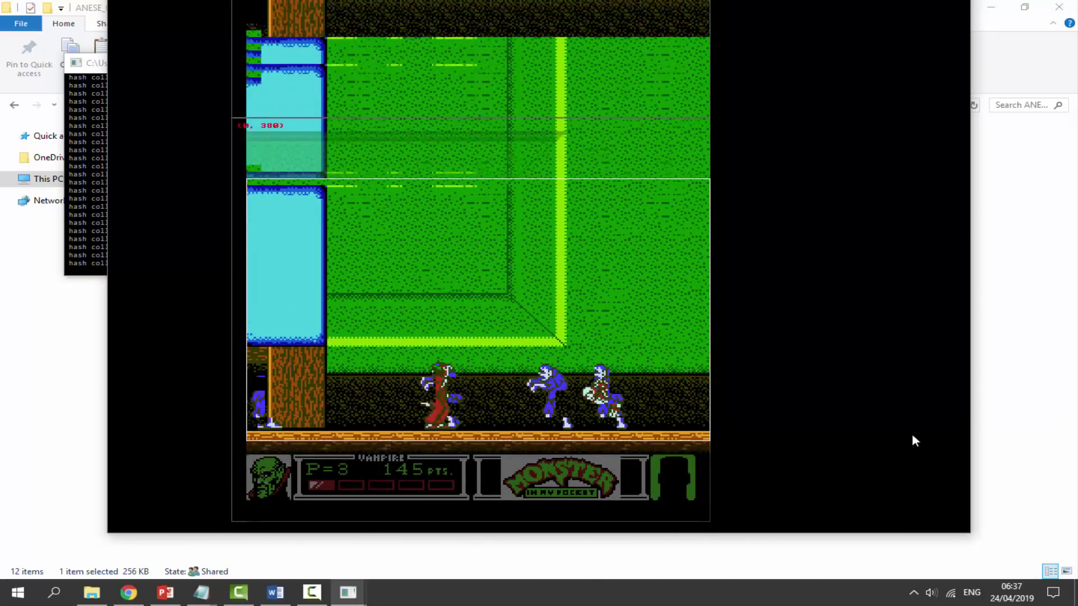
key("x")
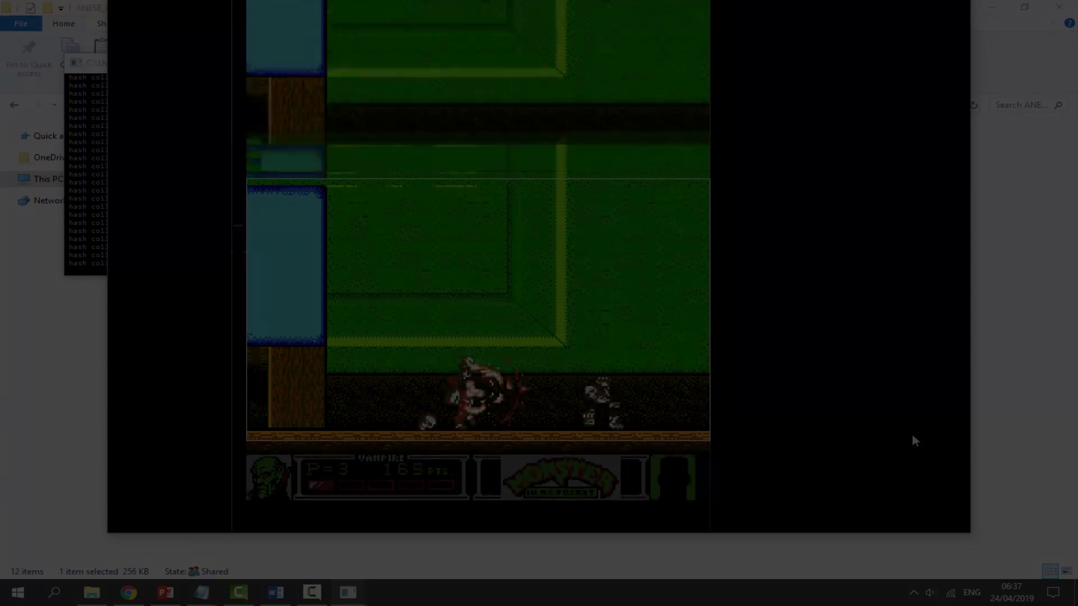